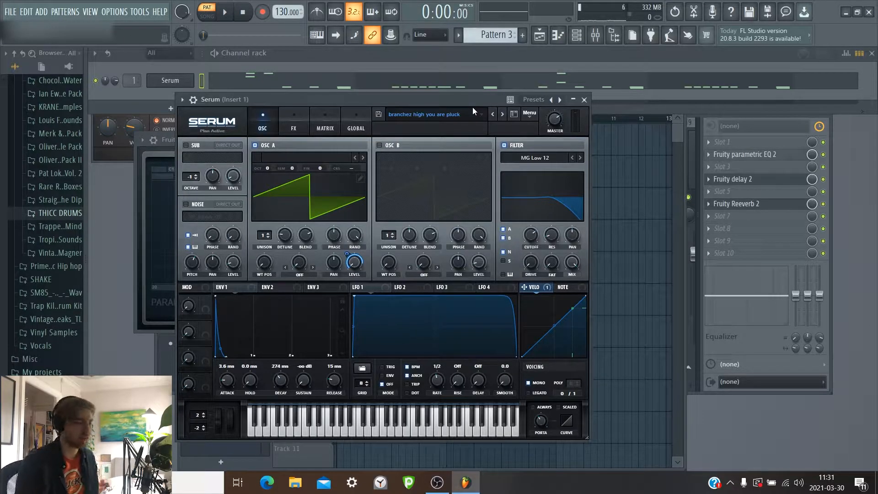
Step: Play back the finished Serum pluck melody in Pattern 3 and stop it
{"action": "left_click", "coordinate": [412, 58]}
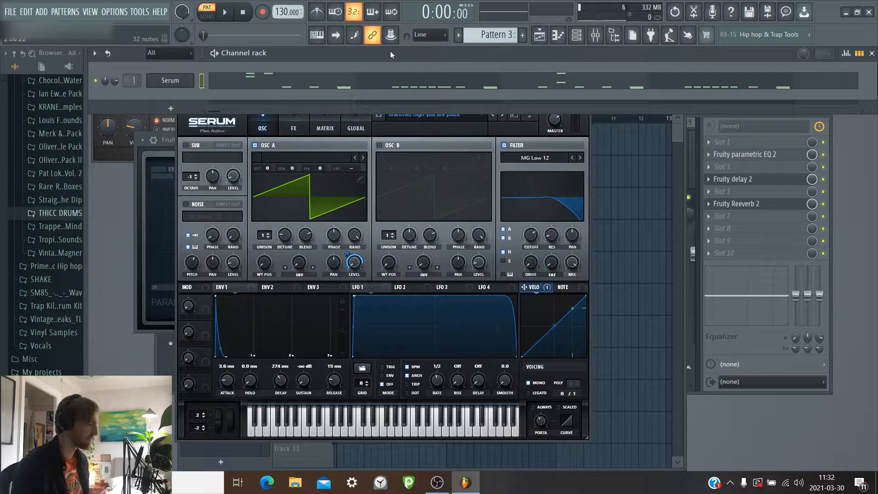
{"action": "left_click", "coordinate": [226, 14]}
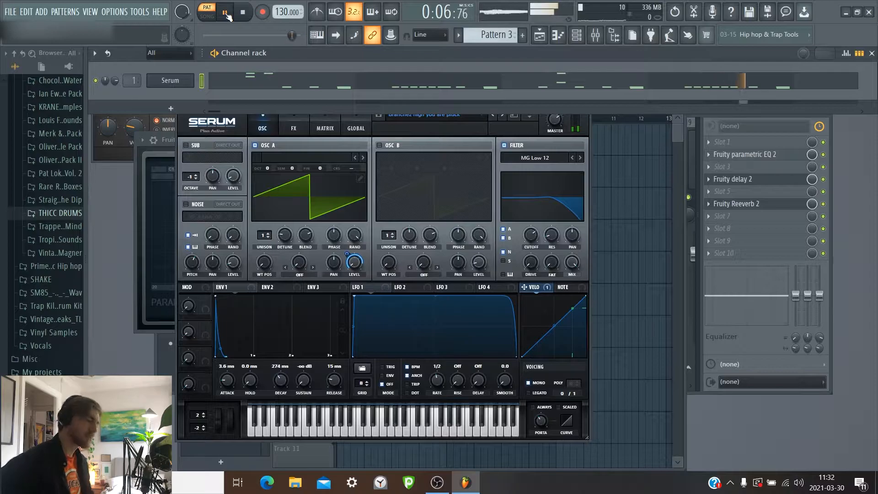
{"action": "key", "text": "space"}
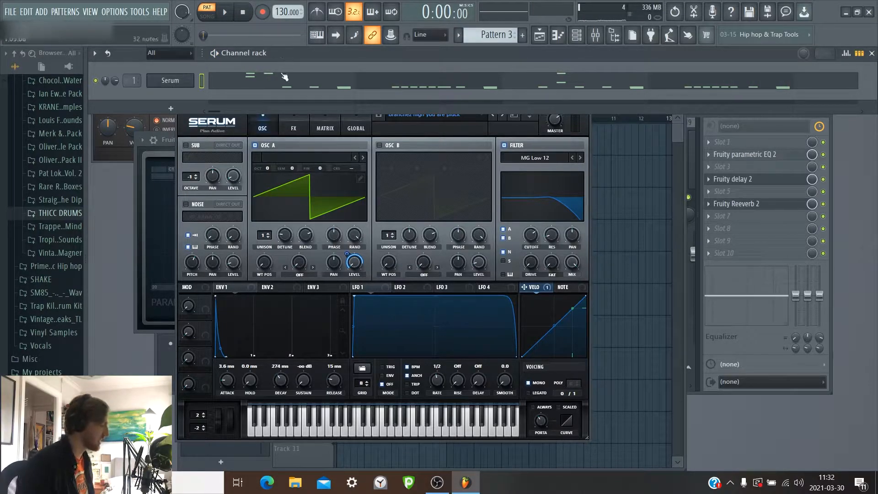
Step: Start a new project and set its tempo to 130 BPM
{"action": "left_click", "coordinate": [14, 13]}
{"action": "left_click", "coordinate": [14, 13]}
{"action": "left_click", "coordinate": [14, 13]}
{"action": "left_click", "coordinate": [13, 13]}
{"action": "left_click", "coordinate": [14, 13]}
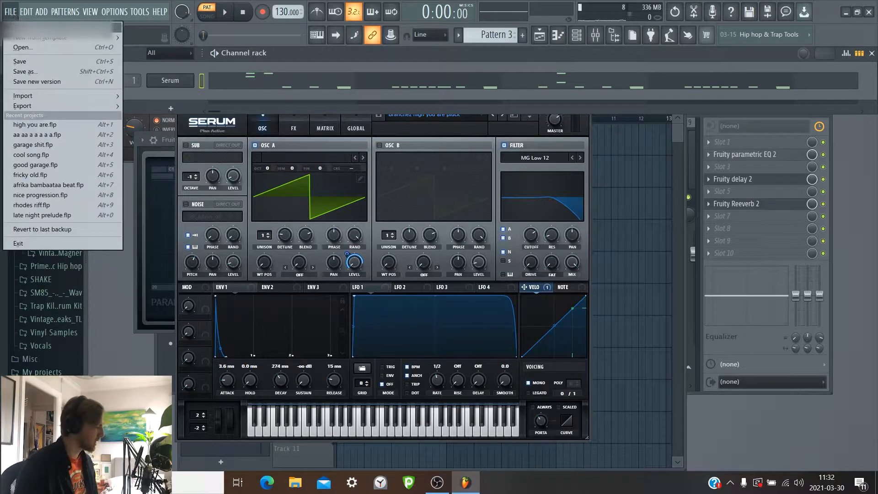
{"action": "left_click", "coordinate": [21, 26]}
{"action": "left_click", "coordinate": [464, 272]}
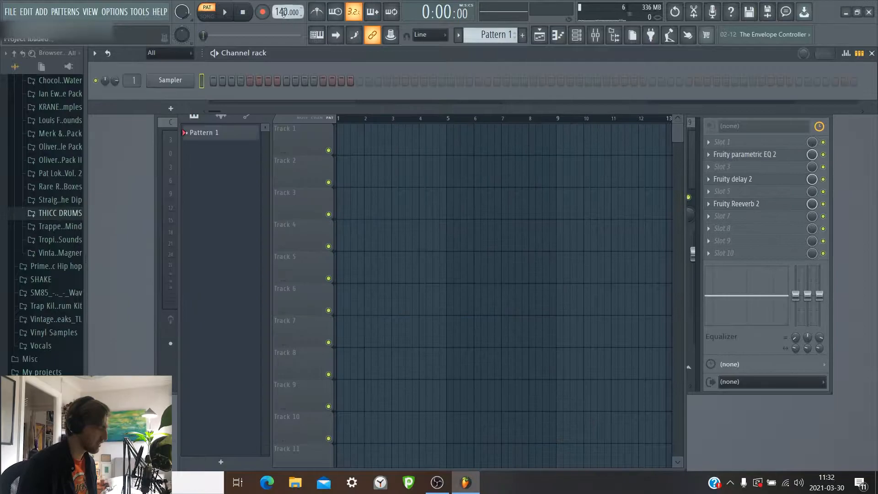
{"action": "left_click_drag", "start_coordinate": [287, 12], "coordinate": [287, 14]}
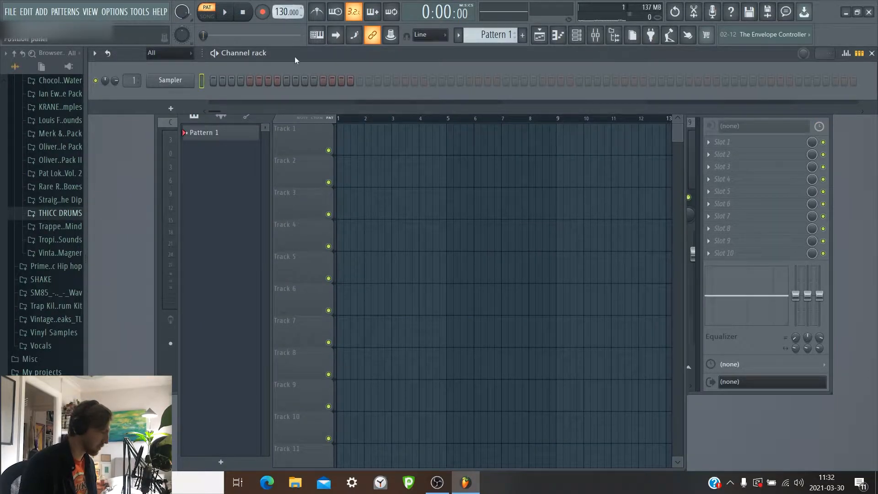
Step: Replace the Sampler channel with Serum and move the plugin window higher up the workspace
{"action": "right_click", "coordinate": [167, 83]}
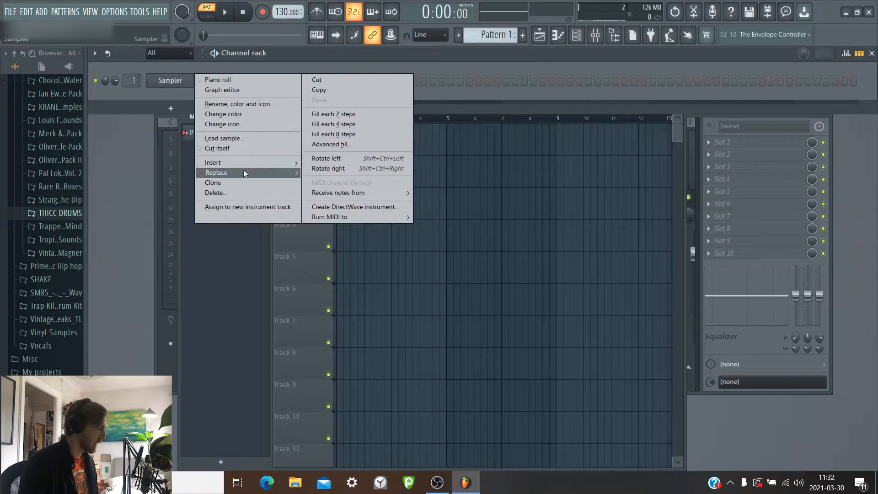
{"action": "mouse_move", "coordinate": [220, 172]}
{"action": "left_click", "coordinate": [423, 272]}
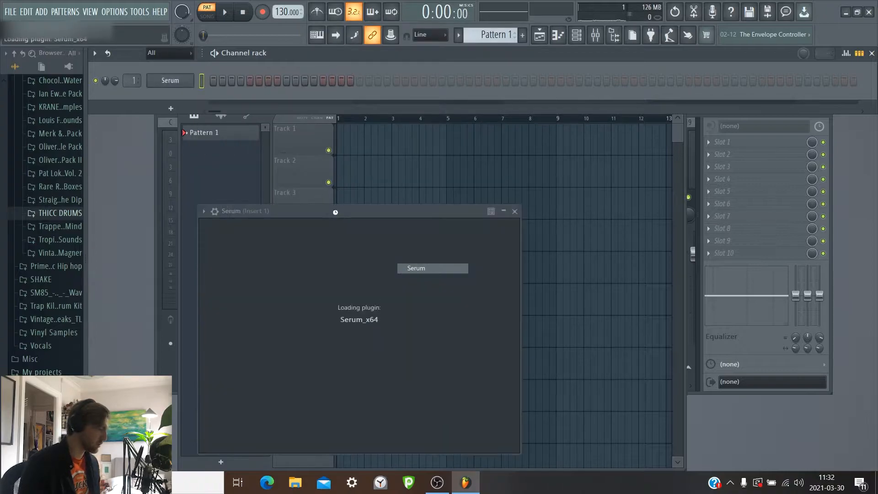
{"action": "left_click_drag", "start_coordinate": [333, 211], "coordinate": [336, 134]}
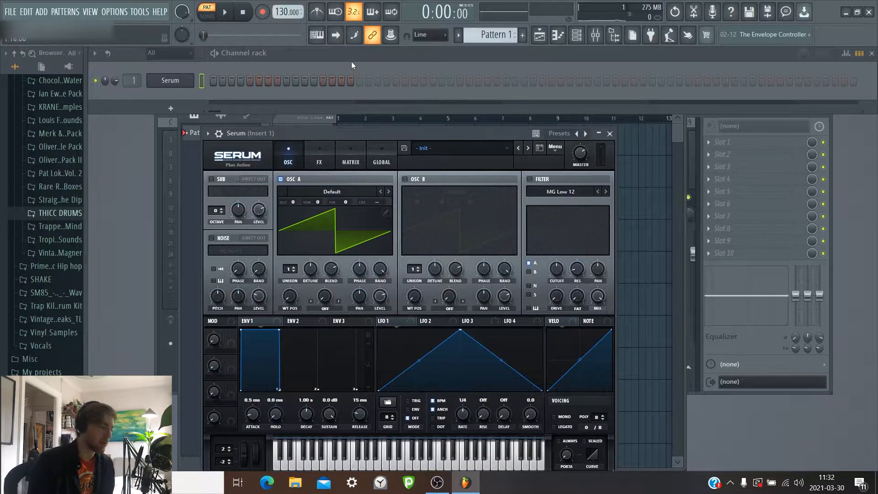
Step: Open the Serum channel's piano roll and load the saved melody score into it
{"action": "right_click", "coordinate": [170, 81]}
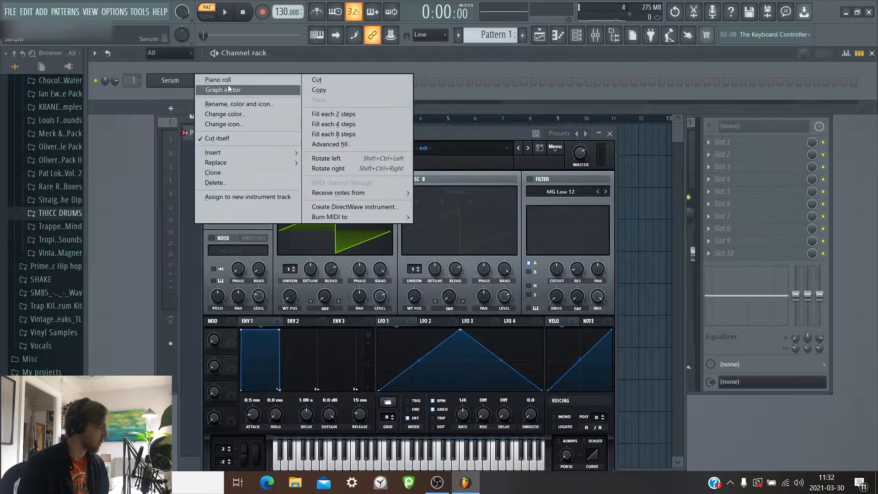
{"action": "left_click", "coordinate": [208, 78]}
{"action": "left_click", "coordinate": [249, 50]}
{"action": "mouse_move", "coordinate": [262, 62]}
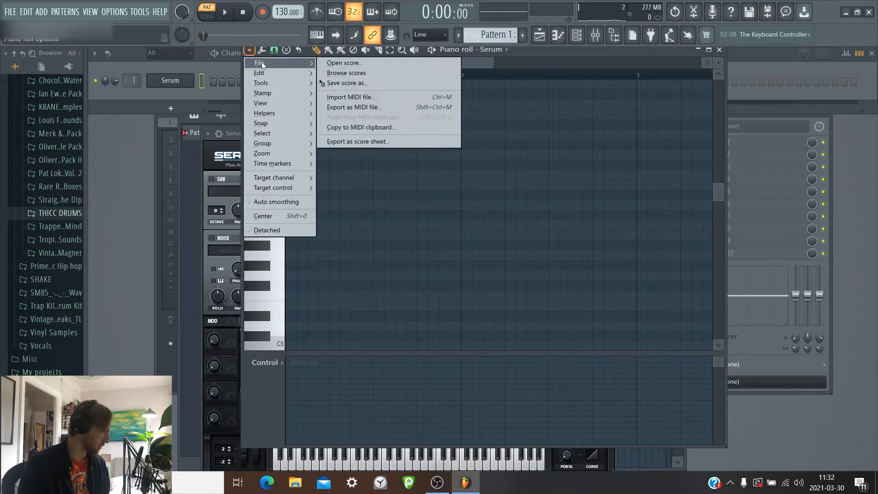
{"action": "left_click", "coordinate": [341, 62]}
{"action": "double_click", "coordinate": [172, 155]}
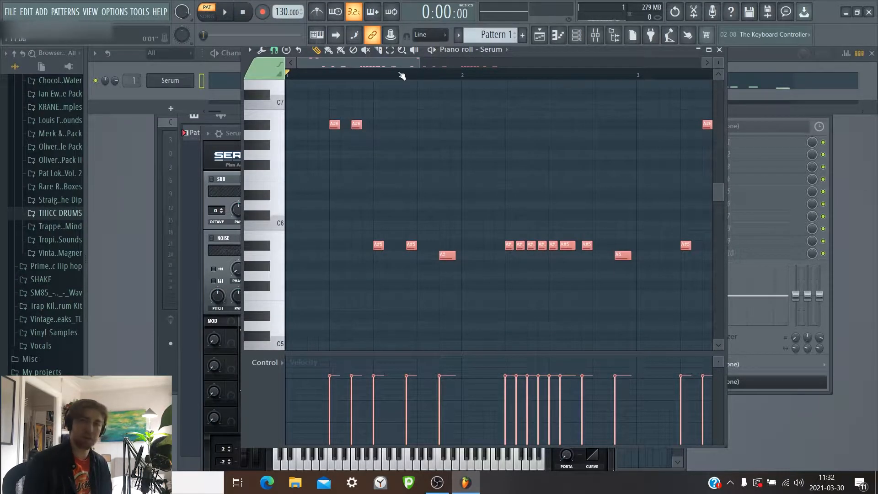
{"action": "scroll", "coordinate": [401, 73], "scroll_direction": "down", "scroll_amount": 3}
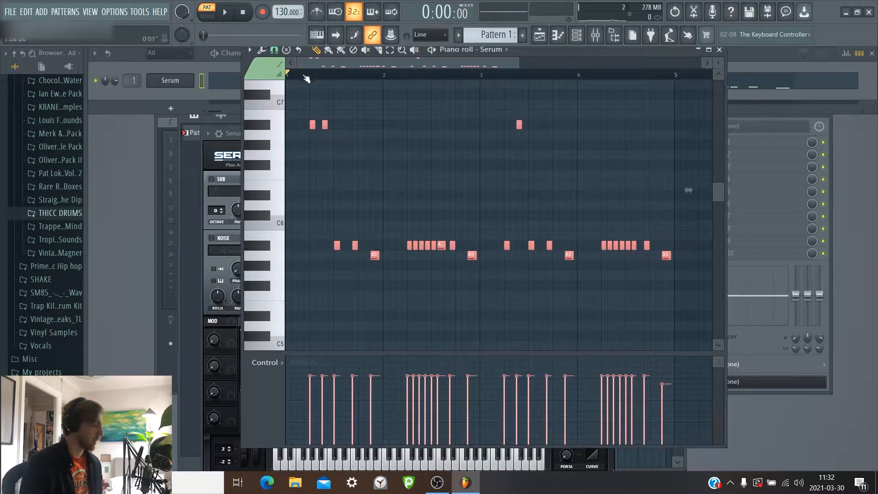
Step: Bring up the Serum plugin and play the loaded melody with the Init patch
{"action": "left_click", "coordinate": [162, 81]}
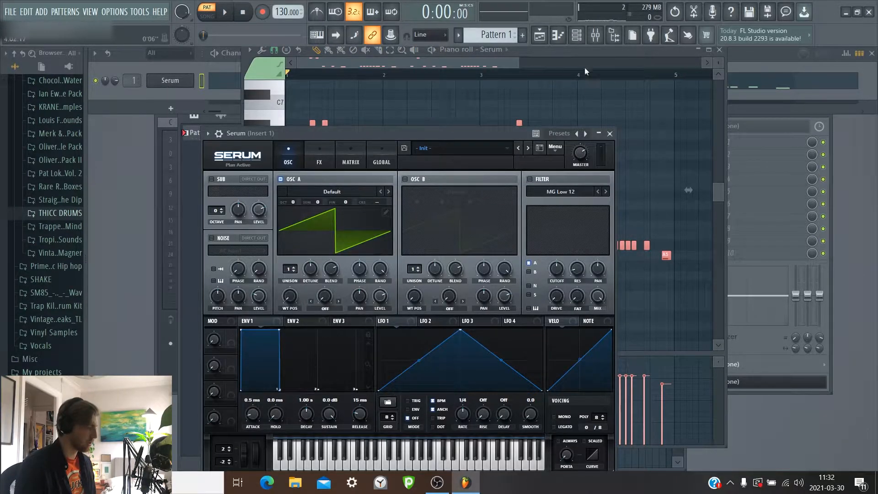
{"action": "left_click", "coordinate": [433, 55]}
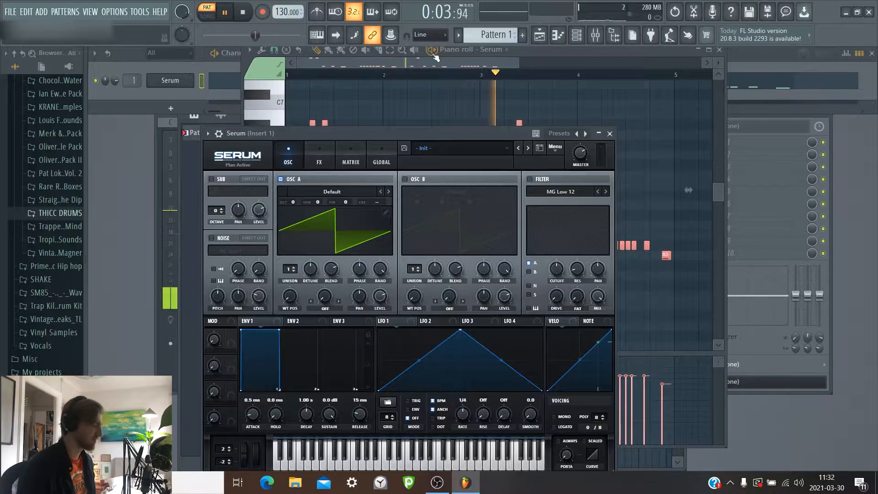
{"action": "left_click", "coordinate": [434, 55]}
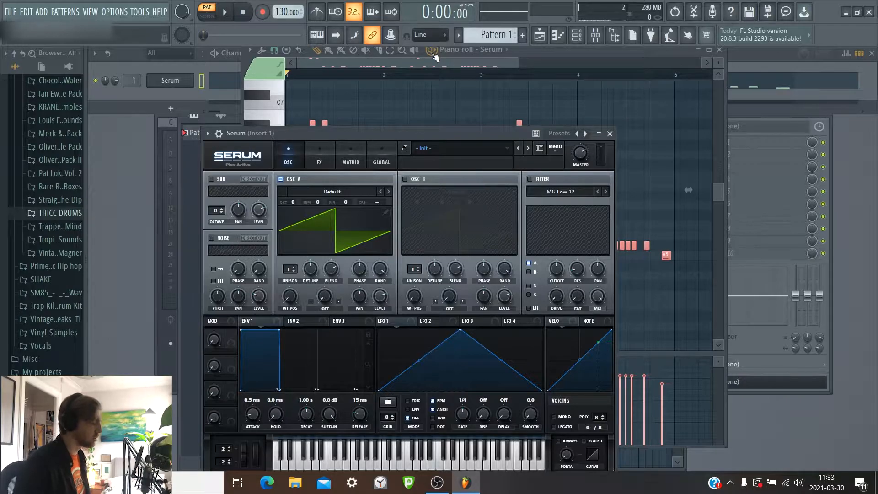
Step: Enable Serum's MG Low 12 filter, raise its cutoff somewhat, and audition the melody
{"action": "left_click", "coordinate": [530, 179]}
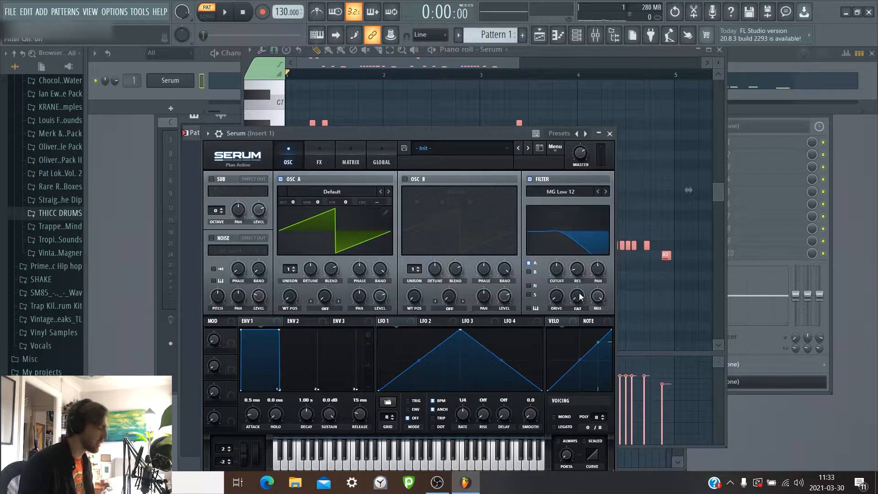
{"action": "left_click_drag", "start_coordinate": [556, 269], "coordinate": [558, 249]}
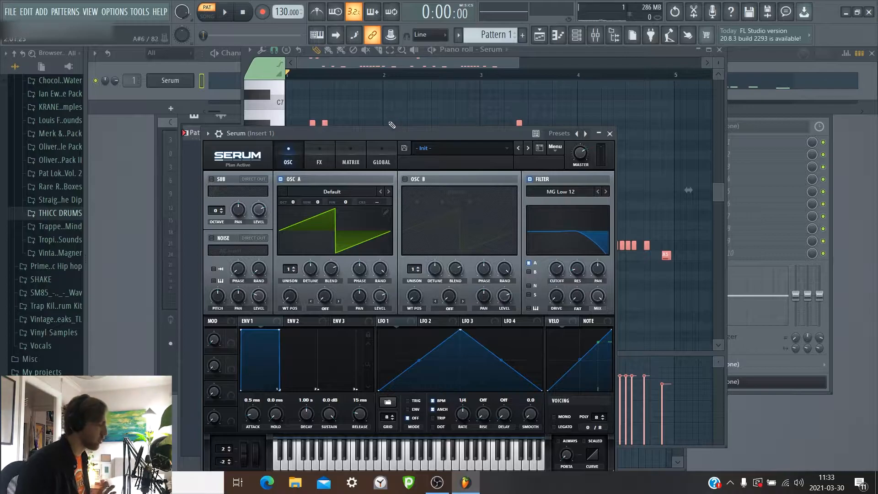
{"action": "left_click", "coordinate": [435, 52]}
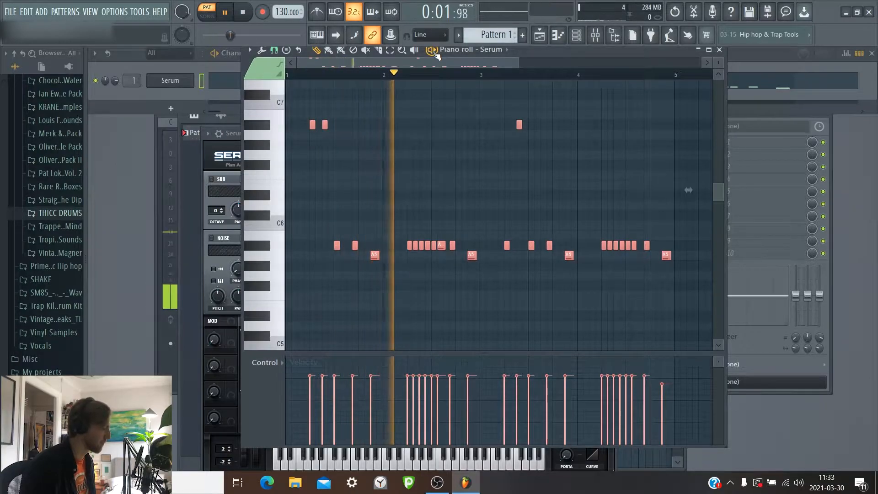
{"action": "left_click", "coordinate": [434, 52]}
Step: Shape Serum's envelope 1 into a pluck with 3.2 ms attack, 274 ms decay and sustain at minimum (-oo dB)
{"action": "left_click", "coordinate": [170, 80]}
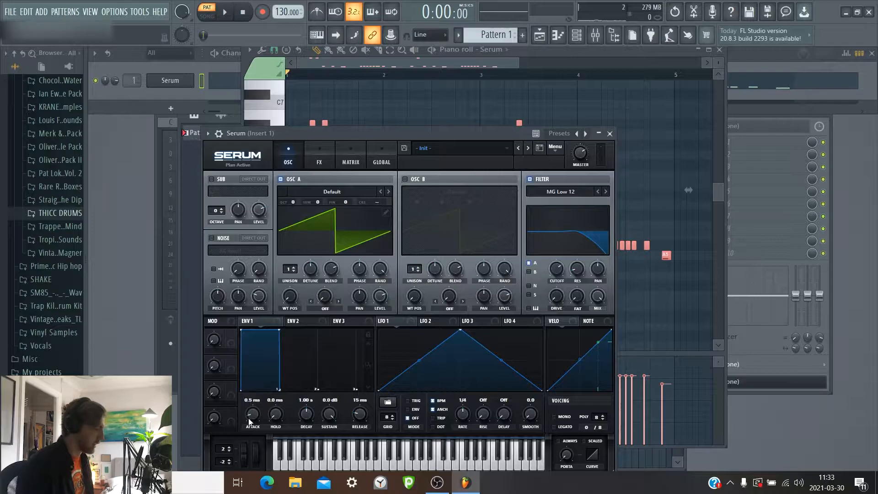
{"action": "left_click_drag", "start_coordinate": [254, 421], "coordinate": [254, 414]}
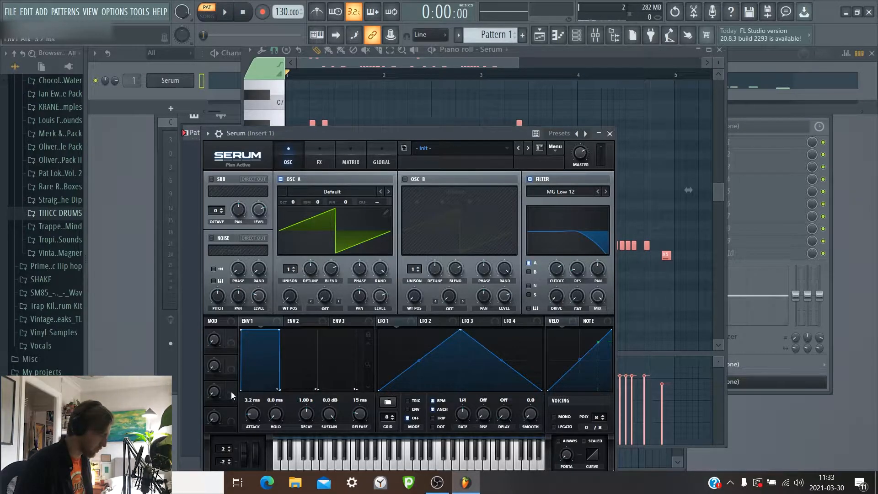
{"action": "left_click_drag", "start_coordinate": [333, 415], "coordinate": [327, 475]}
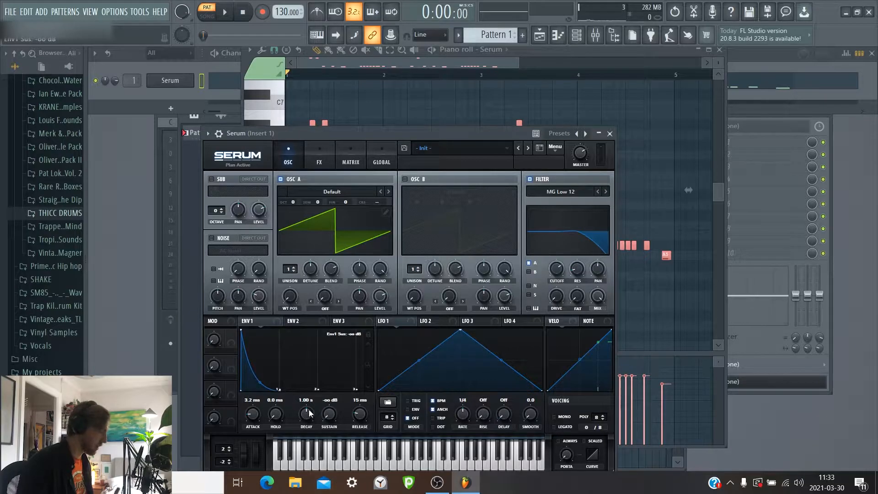
{"action": "left_click_drag", "start_coordinate": [308, 414], "coordinate": [300, 419]}
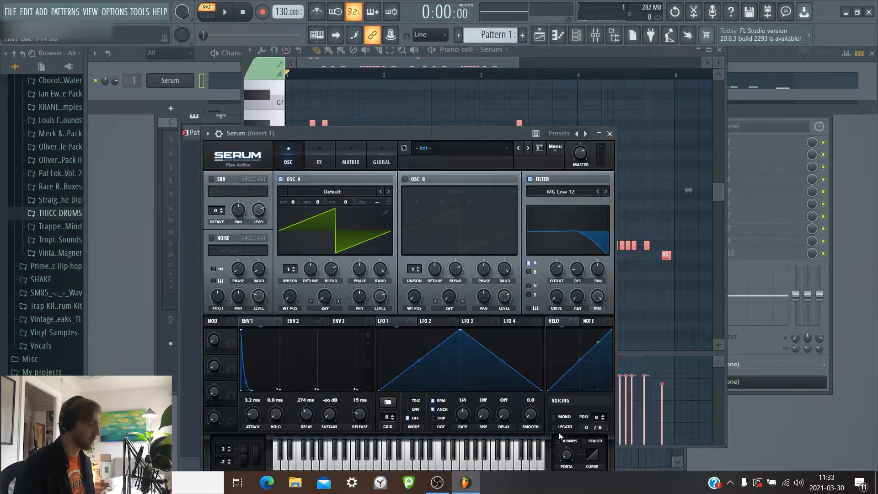
Step: Switch Serum's voicing to mono and set the portamento time to about 9 ms
{"action": "left_click", "coordinate": [554, 415]}
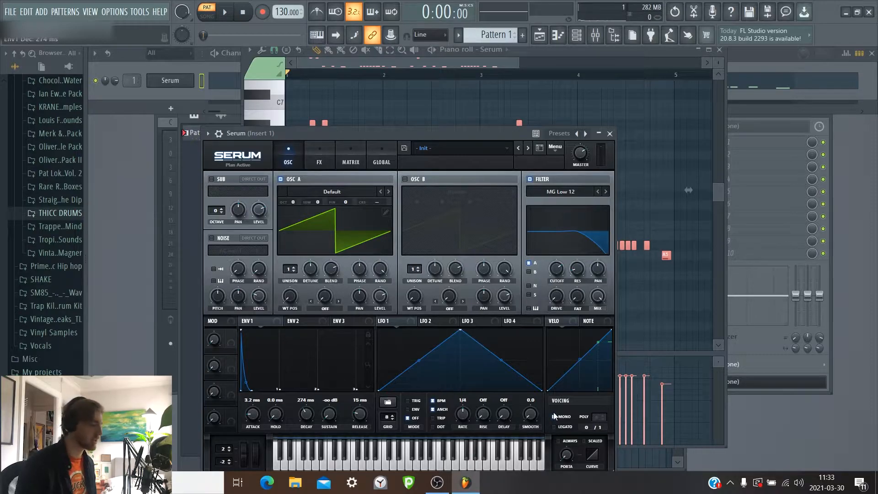
{"action": "left_click", "coordinate": [565, 459]}
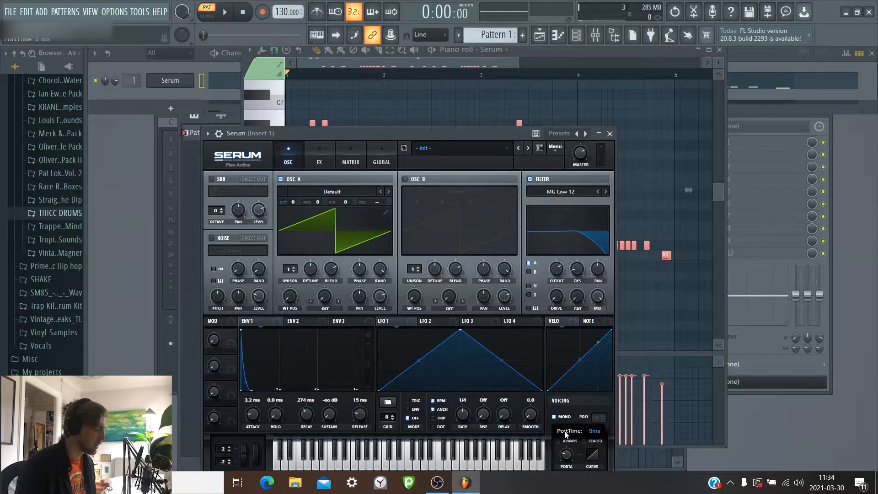
{"action": "left_click_drag", "start_coordinate": [567, 425], "coordinate": [567, 424]}
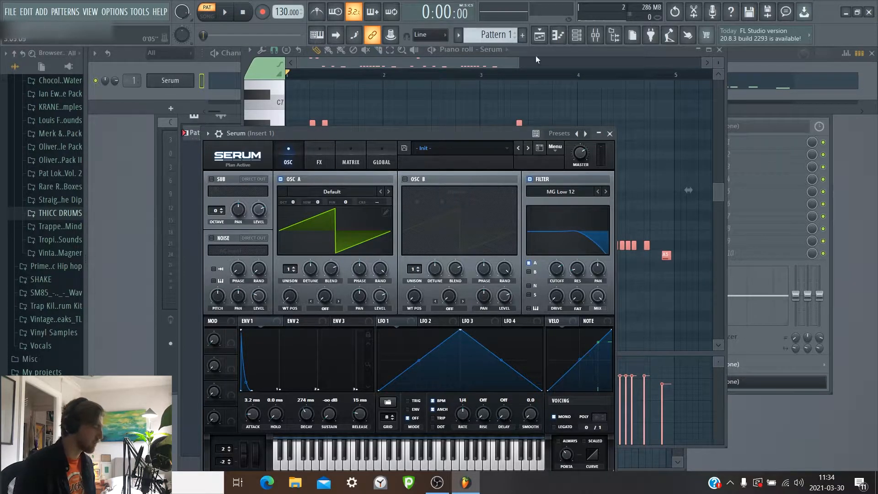
Step: Add an A#5 note in the piano roll starting together with the first A#6 note
{"action": "left_click", "coordinate": [225, 84]}
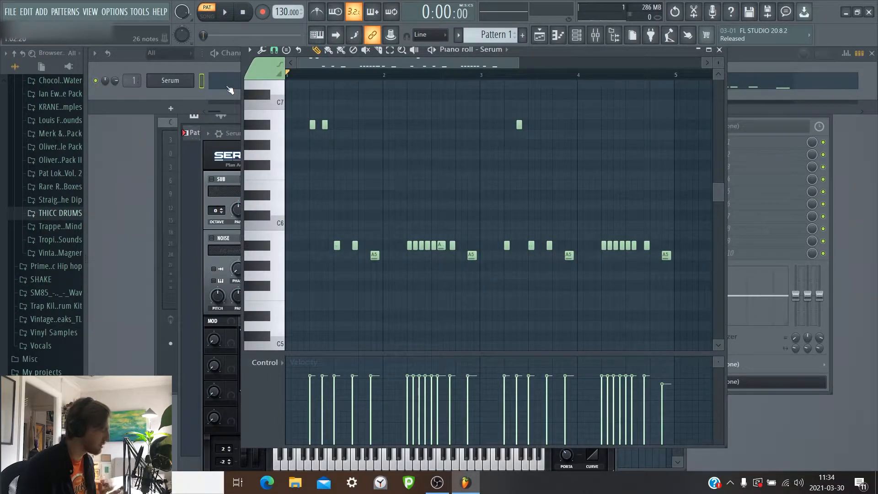
{"action": "scroll", "coordinate": [309, 75], "scroll_direction": "up", "scroll_amount": 5}
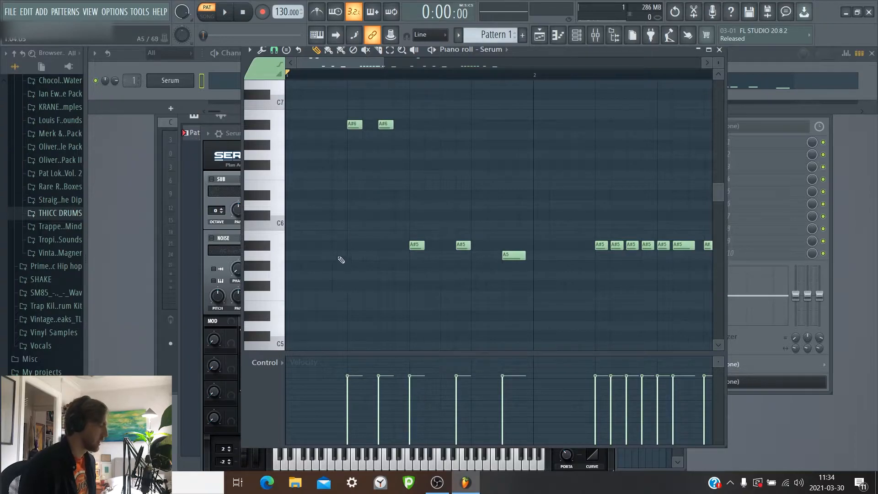
{"action": "scroll", "coordinate": [354, 74], "scroll_direction": "up", "scroll_amount": 2}
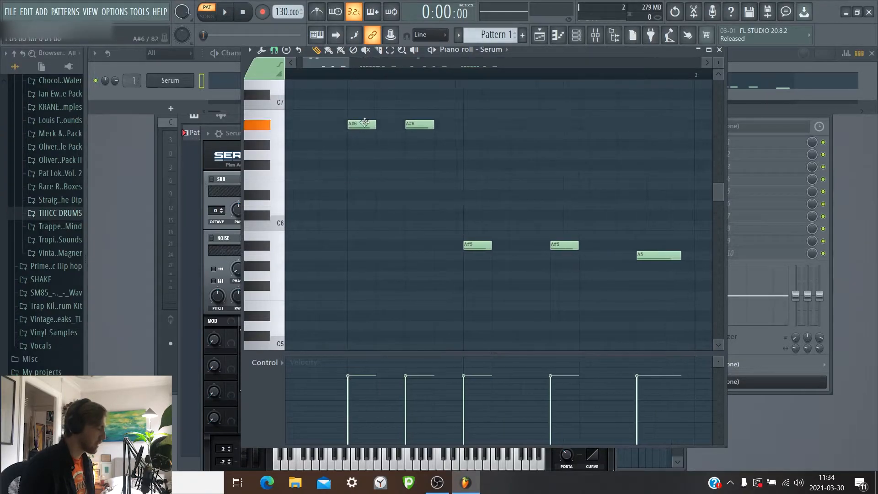
{"action": "left_click", "coordinate": [351, 245]}
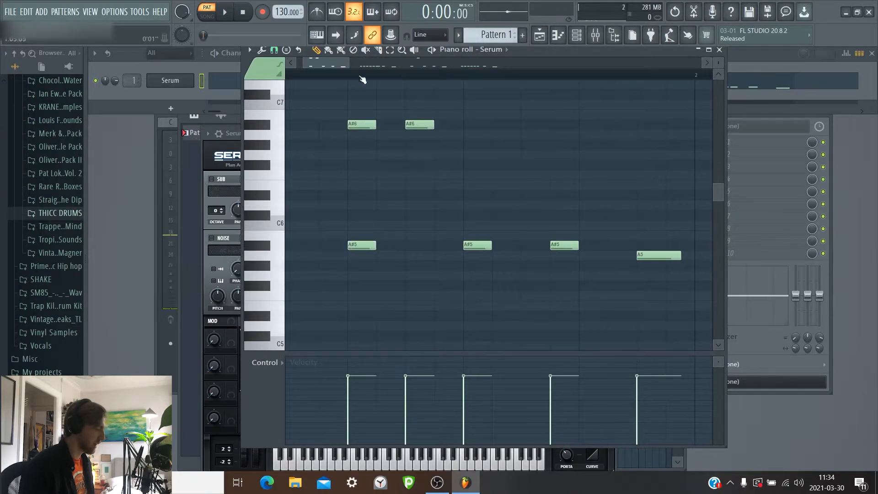
Step: Nudge the first A#6 note slightly later than the A#5 note and audition both pitches
{"action": "scroll", "coordinate": [362, 80], "scroll_direction": "up", "scroll_amount": 2}
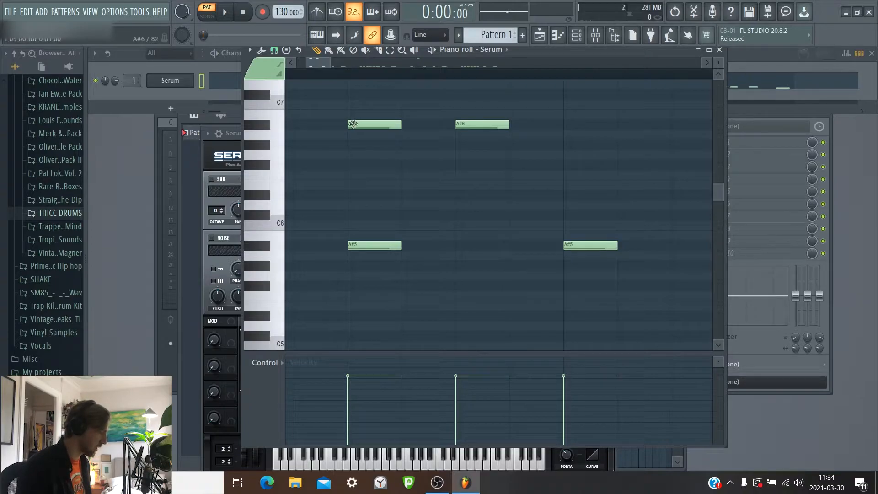
{"action": "left_click_drag", "start_coordinate": [356, 124], "coordinate": [358, 124]}
{"action": "scroll", "coordinate": [335, 79], "scroll_direction": "down", "scroll_amount": 1}
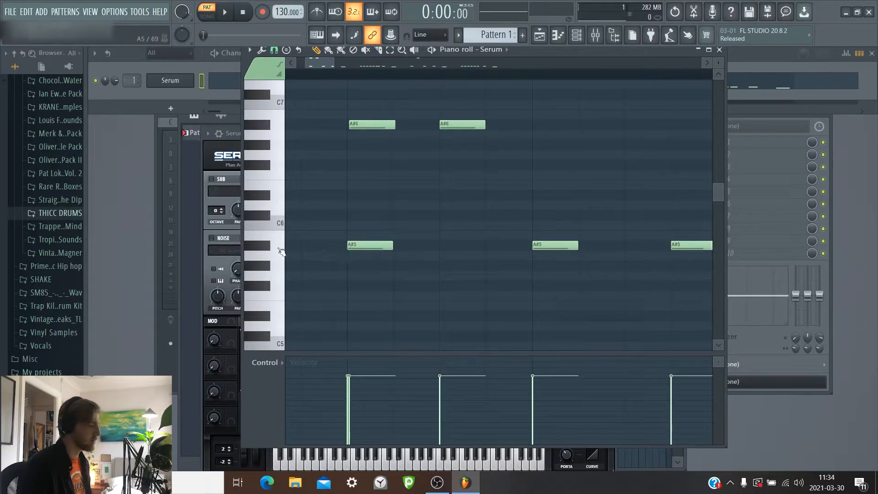
{"action": "left_click", "coordinate": [266, 248]}
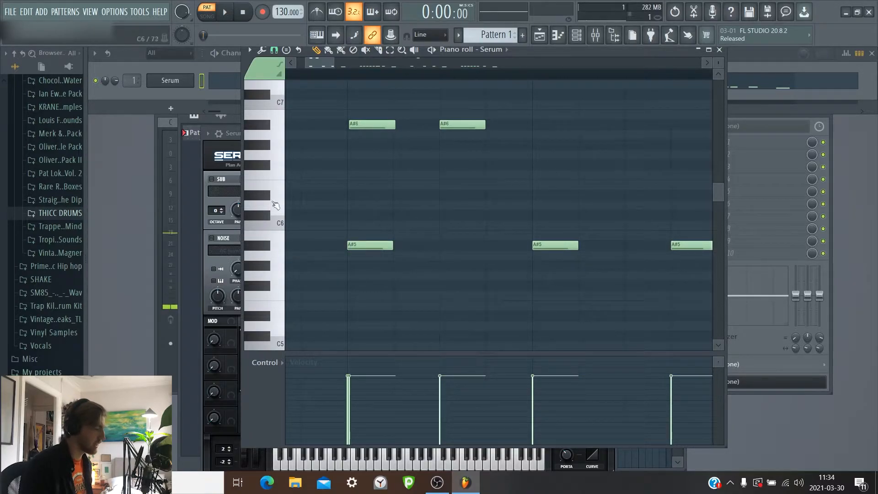
{"action": "left_click", "coordinate": [265, 123]}
Step: Audition A#5 and A5, and add an A#5 note matching the A5 note's start and length near the end of bar 1
{"action": "left_click_drag", "start_coordinate": [317, 63], "coordinate": [338, 65]}
{"action": "left_click", "coordinate": [521, 255]}
{"action": "left_click", "coordinate": [268, 248]}
{"action": "left_click", "coordinate": [274, 256]}
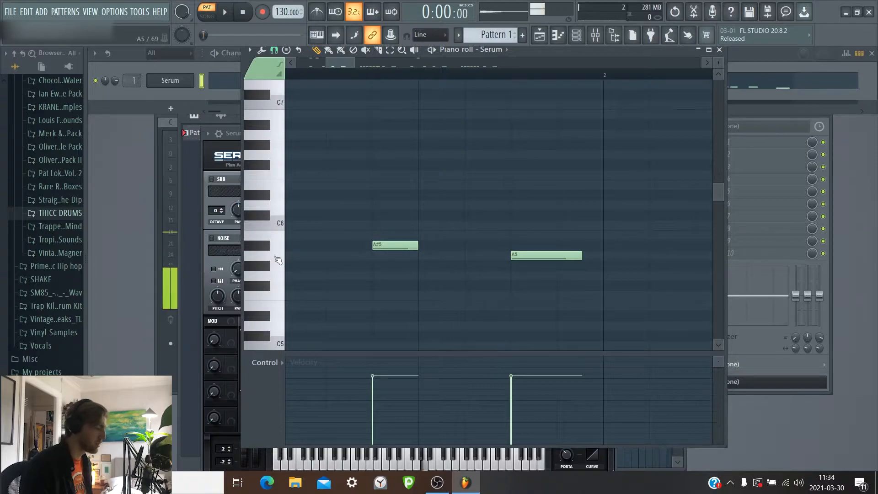
{"action": "left_click", "coordinate": [519, 245]}
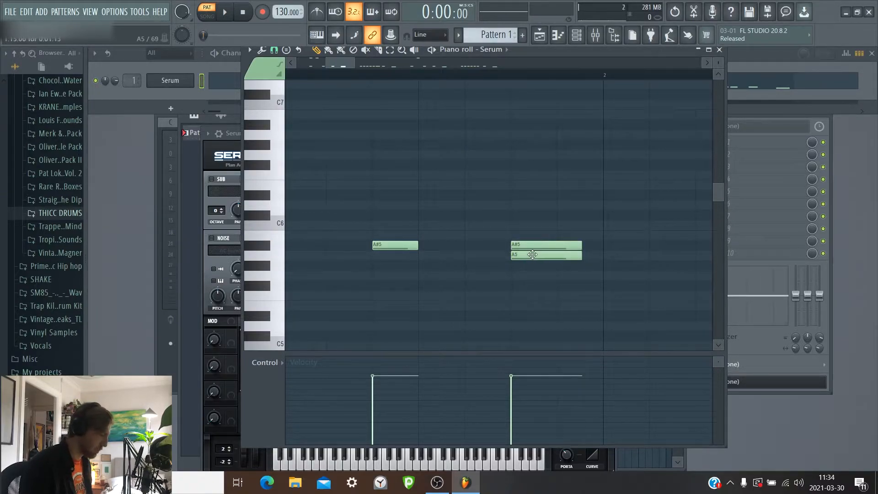
Step: Nudge the A5 note near the end of bar 1 slightly later than the A#5 note above it and play the pattern
{"action": "scroll", "coordinate": [529, 267], "scroll_direction": "up", "scroll_amount": 2, "text": "ctrl"}
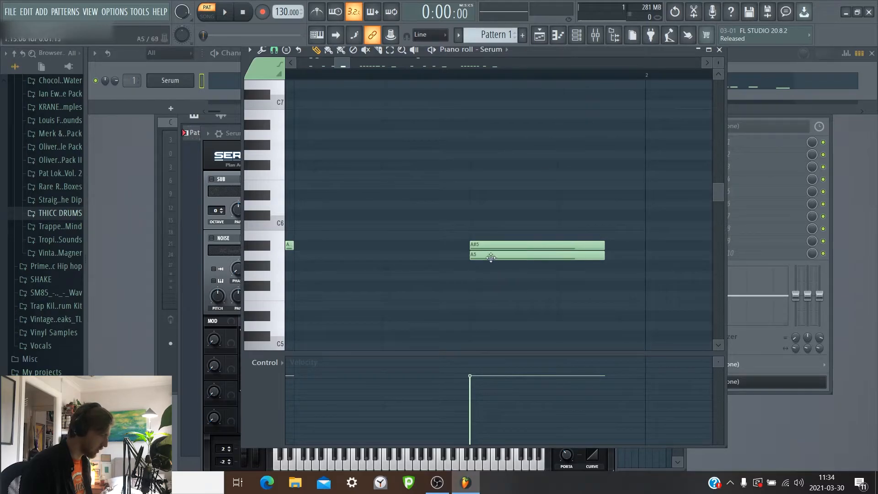
{"action": "left_click_drag", "start_coordinate": [490, 256], "coordinate": [494, 256]}
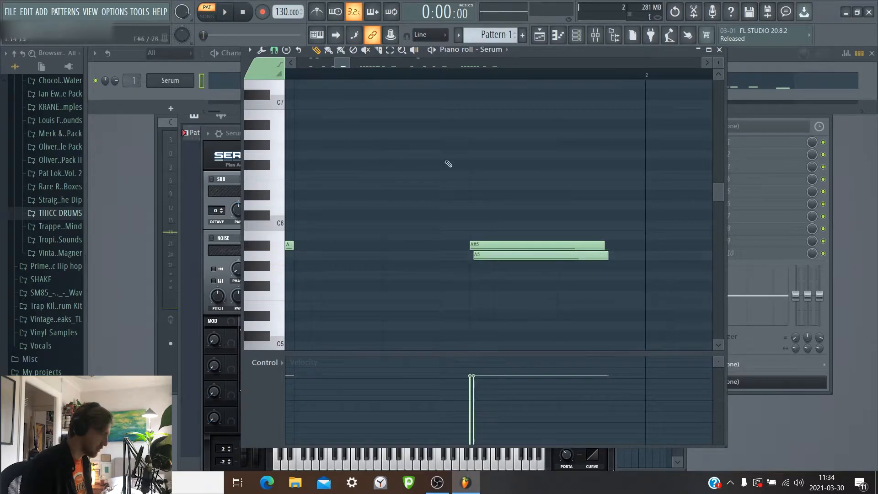
{"action": "scroll", "coordinate": [416, 81], "scroll_direction": "down", "scroll_amount": 1, "text": "ctrl"}
{"action": "scroll", "coordinate": [417, 81], "scroll_direction": "down", "scroll_amount": 5, "text": "ctrl"}
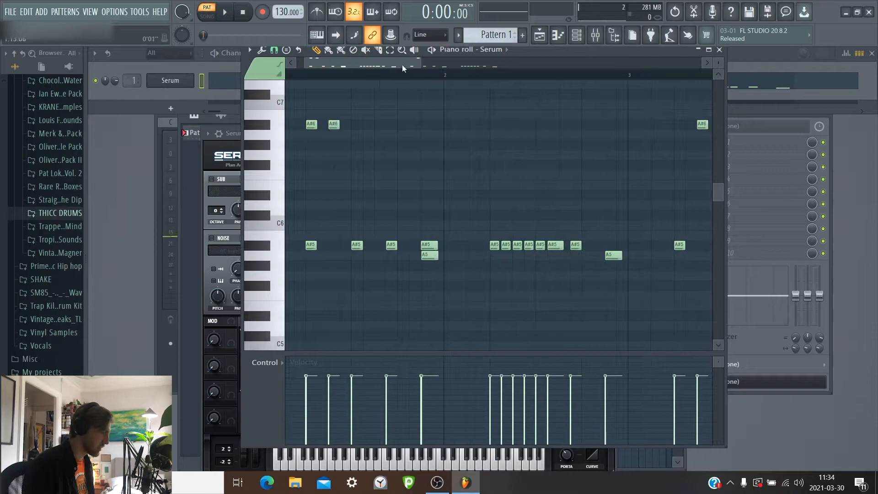
{"action": "left_click_drag", "start_coordinate": [402, 64], "coordinate": [393, 66]}
{"action": "scroll", "coordinate": [397, 132], "scroll_direction": "up", "scroll_amount": 1}
{"action": "key", "text": "space"}
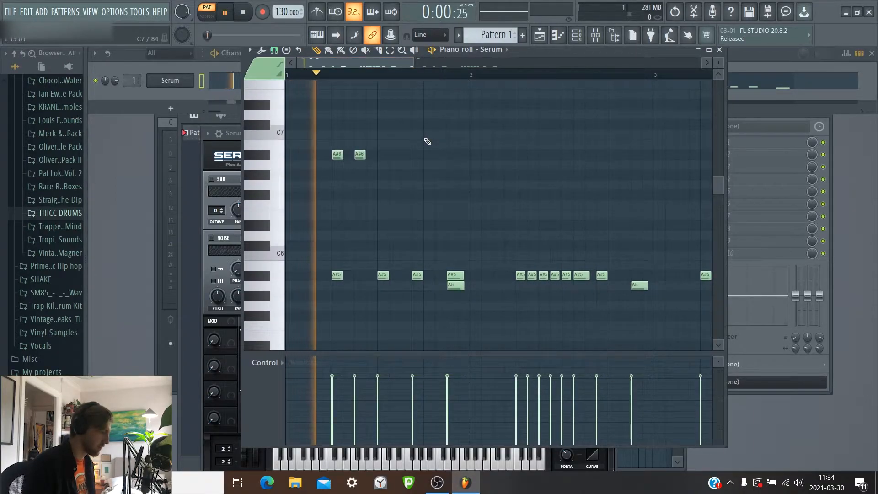
{"action": "key", "text": "space"}
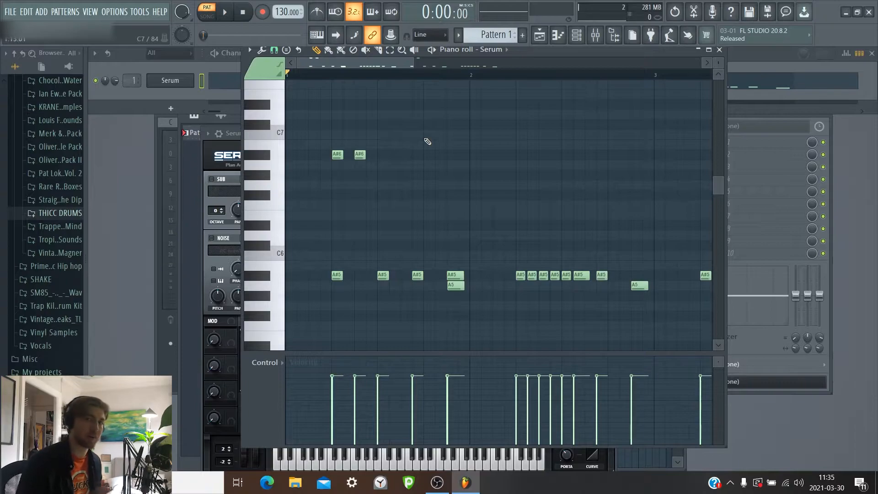
Step: Load the score file "high you are.fsc" into the piano roll and play the full four-bar melody
{"action": "scroll", "coordinate": [402, 79], "scroll_direction": "down", "scroll_amount": 2, "text": "ctrl"}
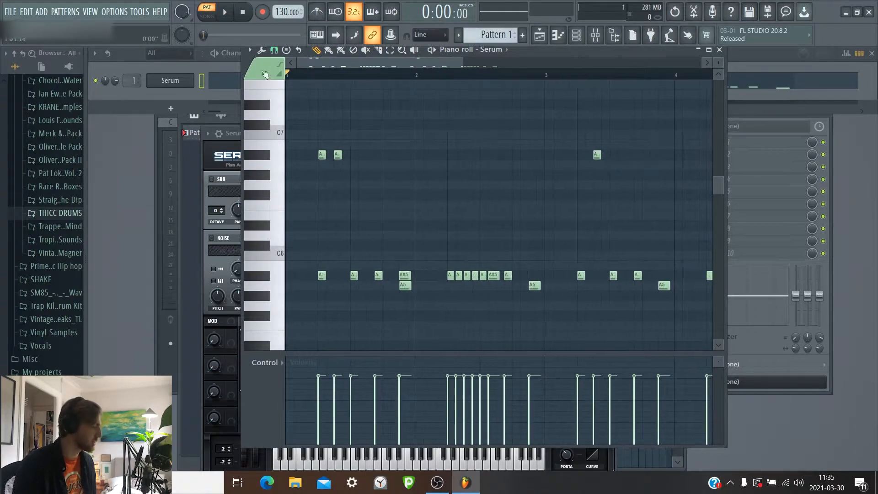
{"action": "left_click", "coordinate": [249, 49]}
{"action": "mouse_move", "coordinate": [312, 66]}
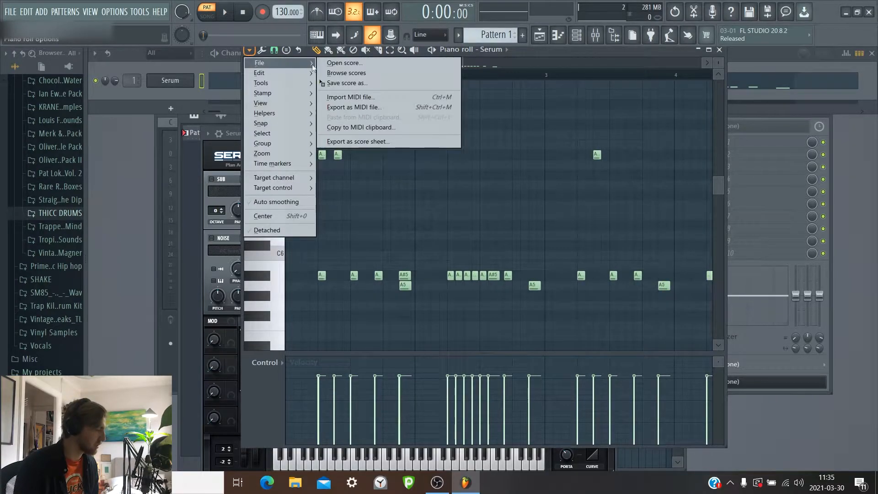
{"action": "left_click", "coordinate": [361, 64]}
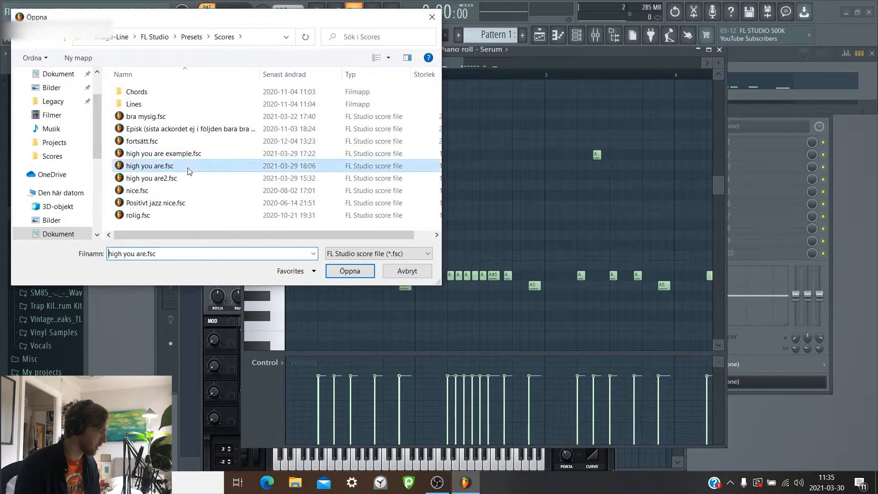
{"action": "double_click", "coordinate": [187, 170]}
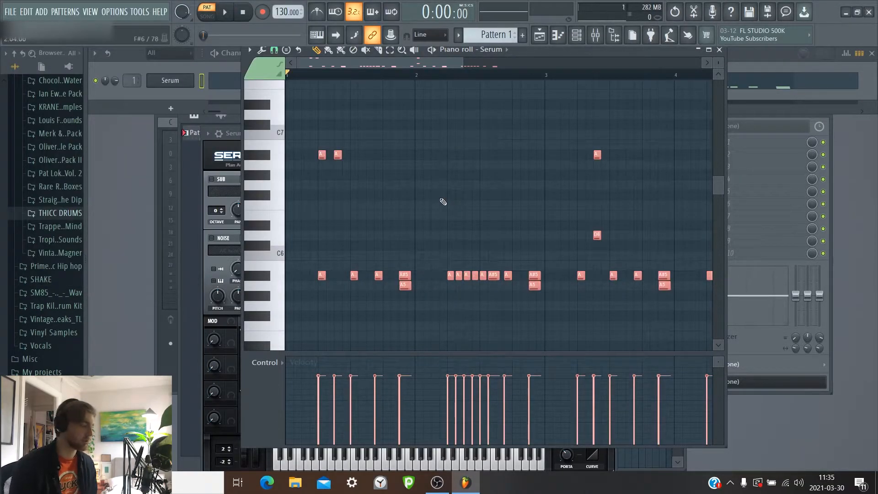
{"action": "scroll", "coordinate": [388, 82], "scroll_direction": "down", "scroll_amount": 4}
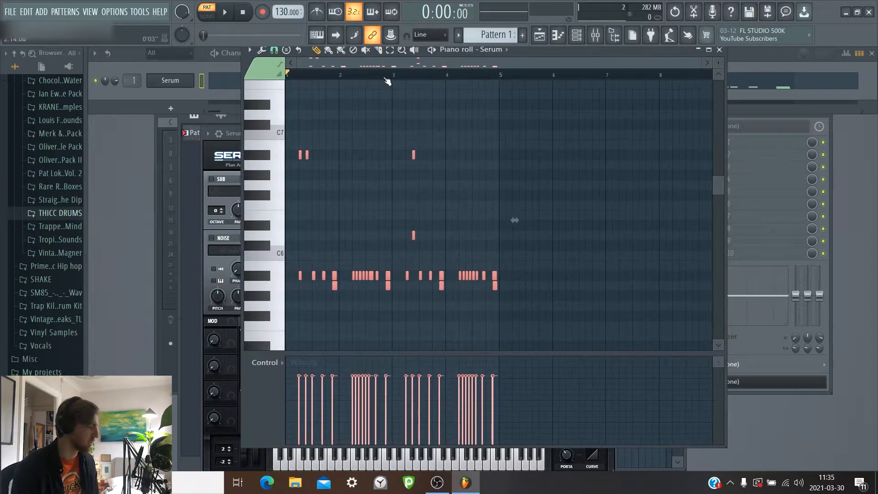
{"action": "key", "text": "space"}
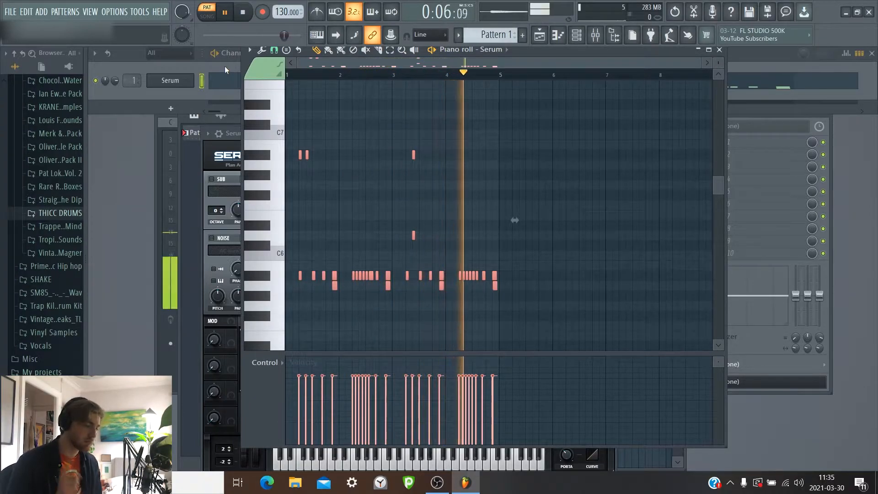
{"action": "key", "text": "space"}
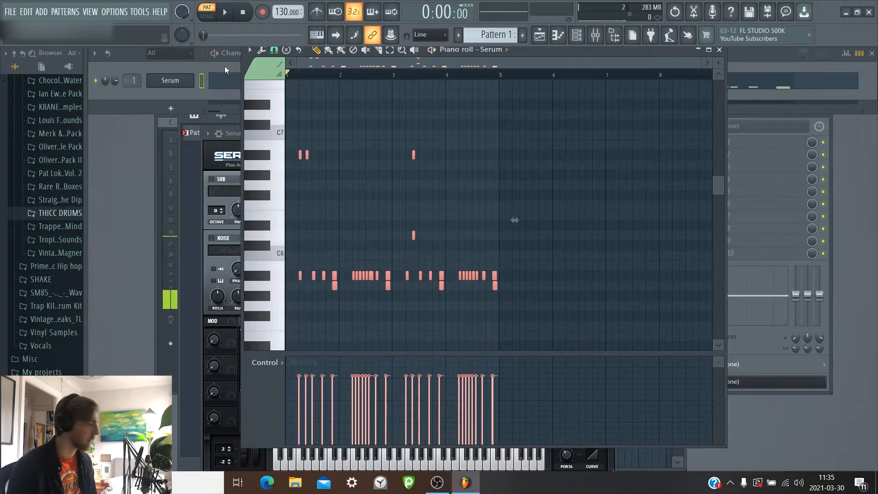
Step: Enable the Hyper/Dimension effect in Serum, with the Hyper mix at 0% and the Dimension mix raised
{"action": "left_click", "coordinate": [175, 65]}
{"action": "left_click", "coordinate": [177, 83]}
{"action": "left_click", "coordinate": [176, 83]}
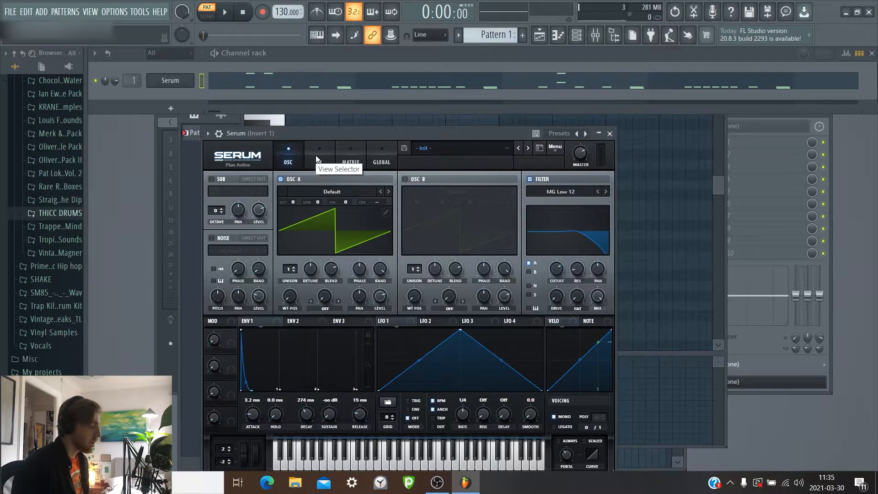
{"action": "left_click", "coordinate": [316, 158]}
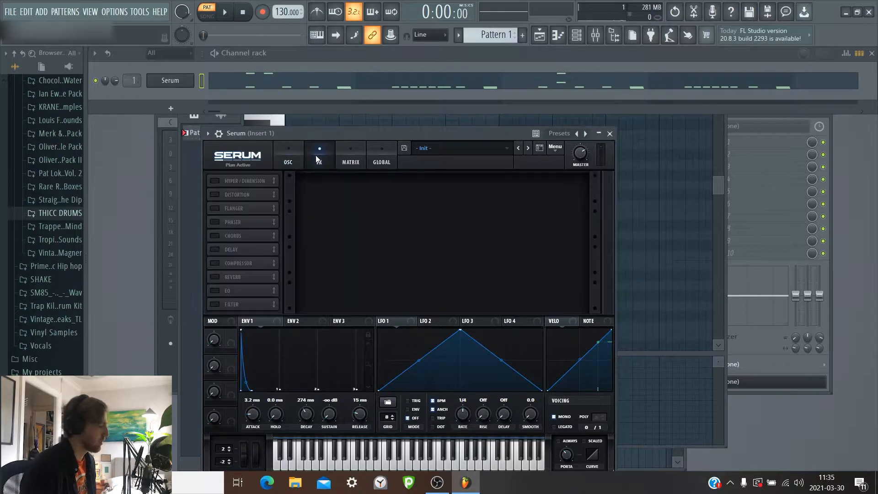
{"action": "left_click", "coordinate": [214, 181]}
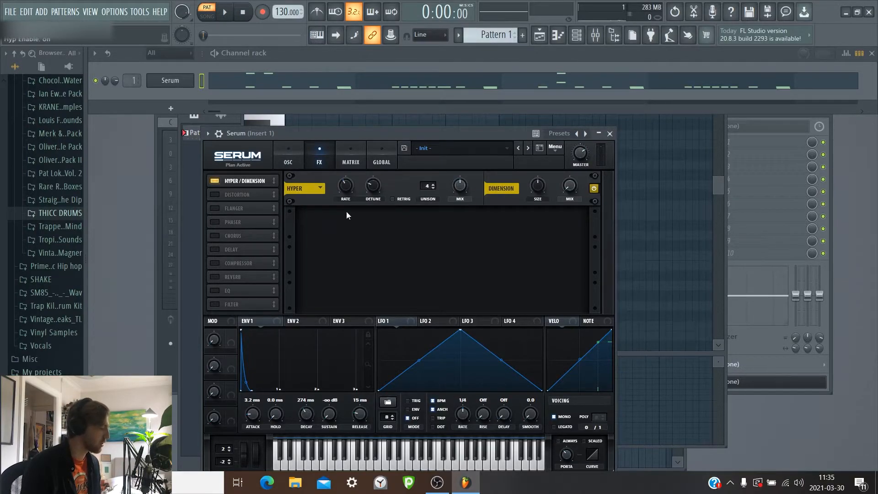
{"action": "left_click", "coordinate": [295, 165]}
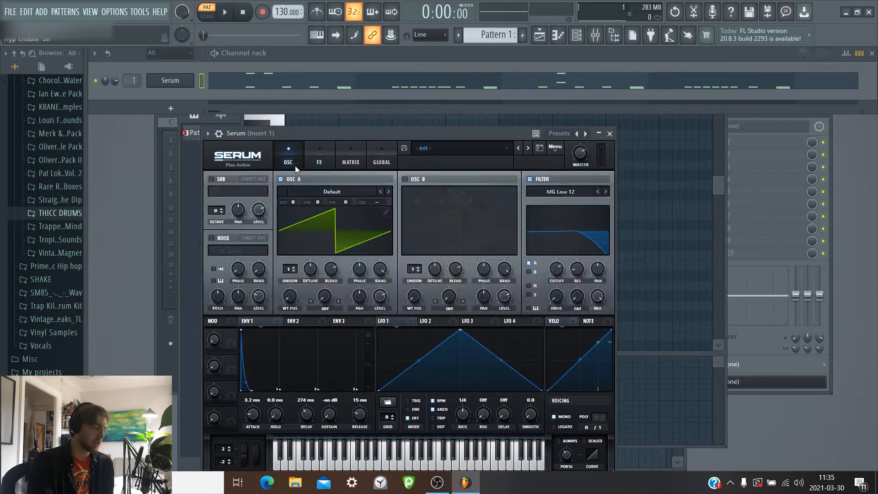
{"action": "left_click", "coordinate": [319, 155]}
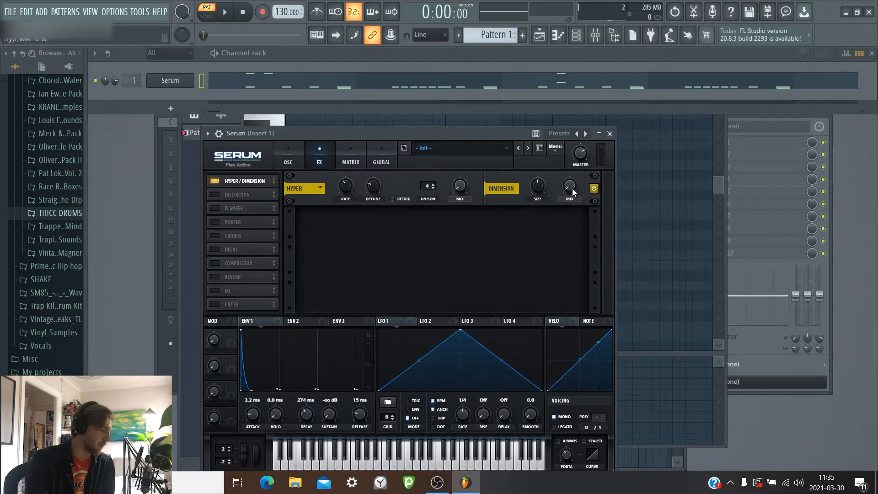
{"action": "left_click_drag", "start_coordinate": [569, 188], "coordinate": [567, 158]}
Step: Enable Serum's Distortion in SoftClip mode, raise its drive, and play the pattern to hear the effect
{"action": "left_click", "coordinate": [215, 195]}
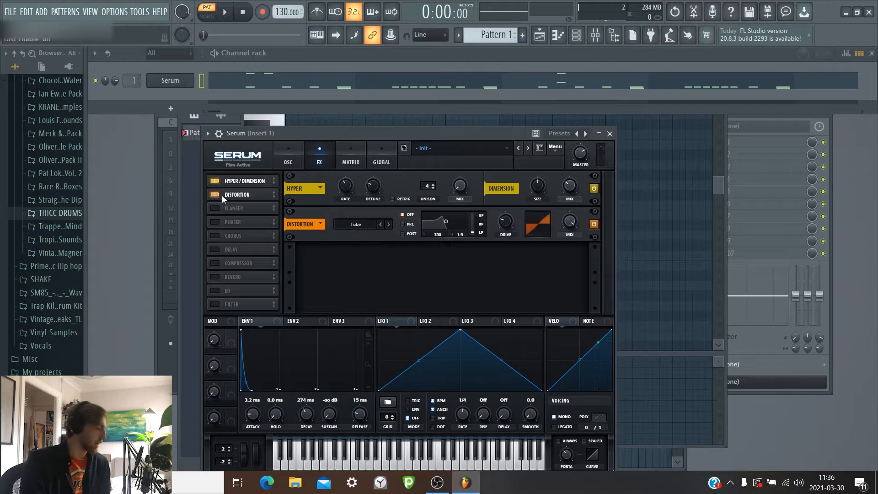
{"action": "left_click", "coordinate": [390, 224]}
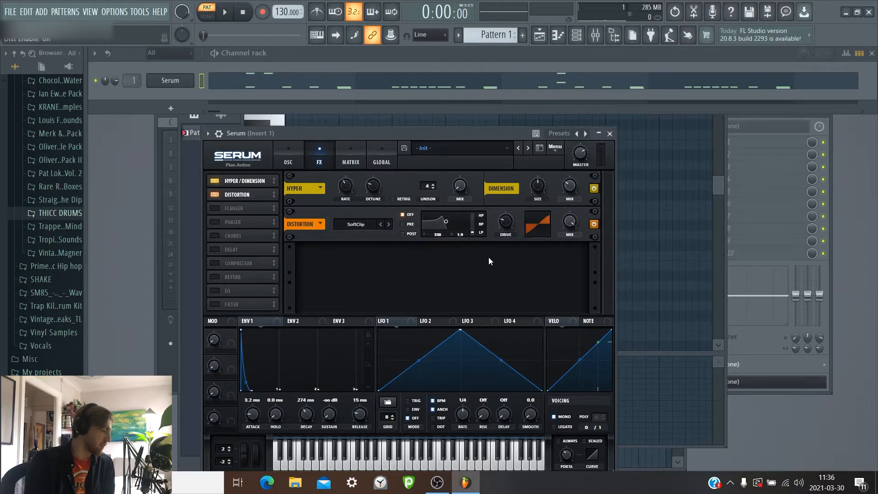
{"action": "left_click_drag", "start_coordinate": [503, 223], "coordinate": [503, 201]}
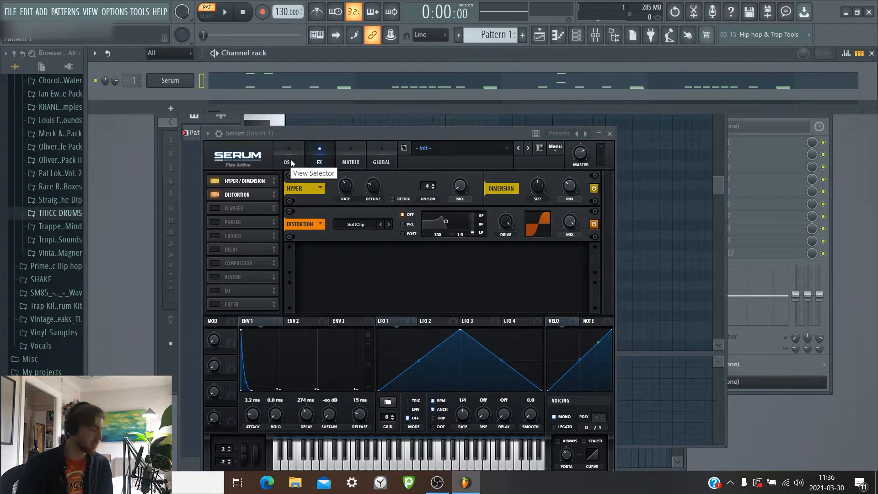
{"action": "key", "text": "space"}
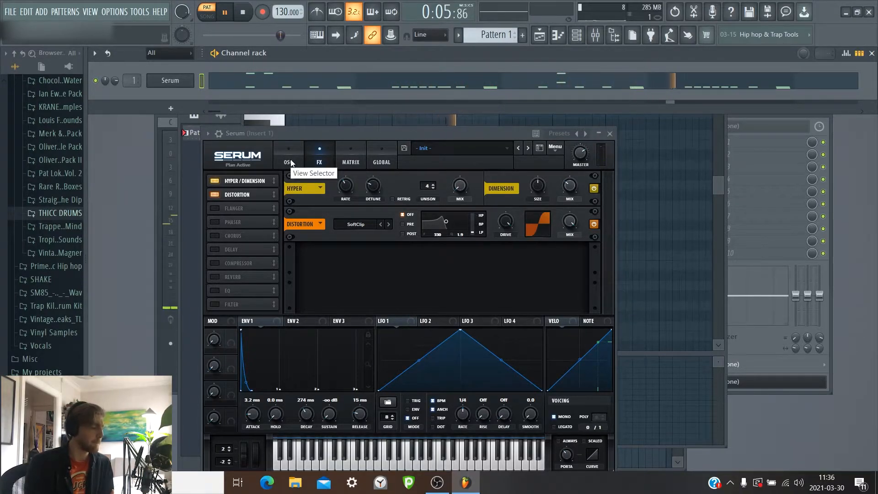
{"action": "key", "text": "space"}
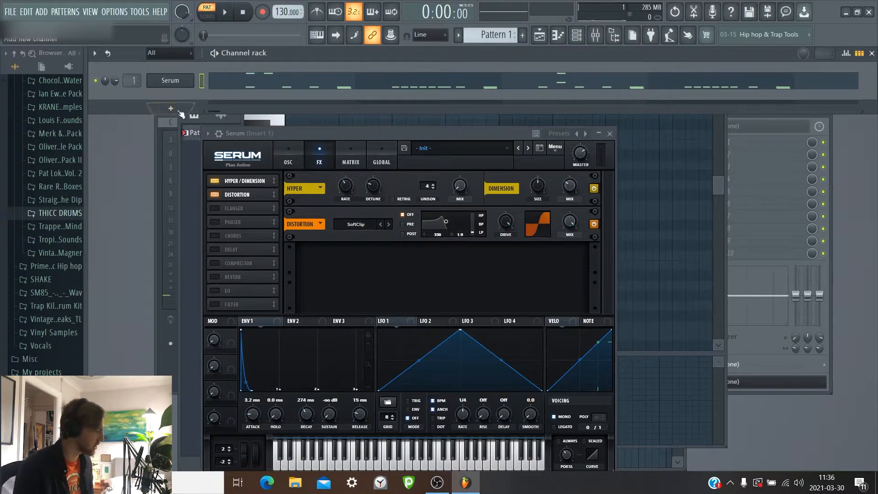
Step: Add Fruity Parametric EQ 2 to slot 2 of mixer Insert 1 and make band 1 a high pass cutting into the low mids
{"action": "key", "text": "F9"}
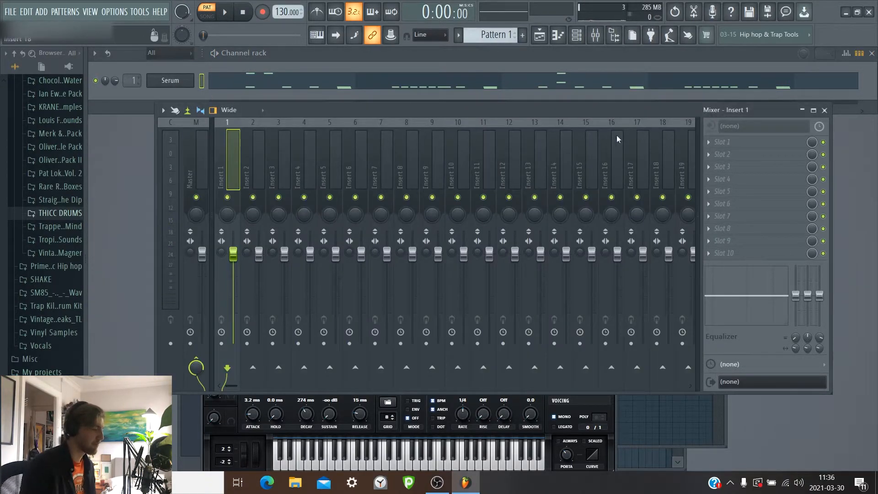
{"action": "left_click_drag", "start_coordinate": [623, 108], "coordinate": [621, 112]}
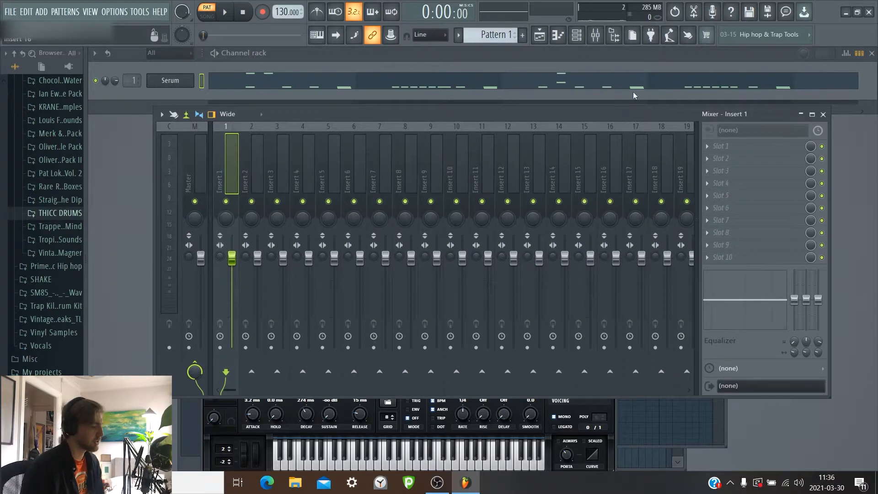
{"action": "left_click", "coordinate": [709, 158]}
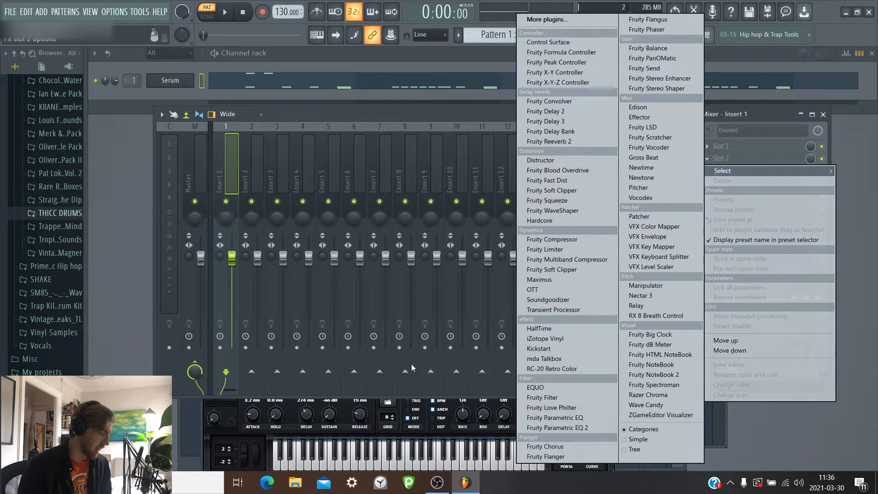
{"action": "left_click", "coordinate": [548, 427]}
{"action": "right_click", "coordinate": [218, 260]}
{"action": "mouse_move", "coordinate": [236, 289]}
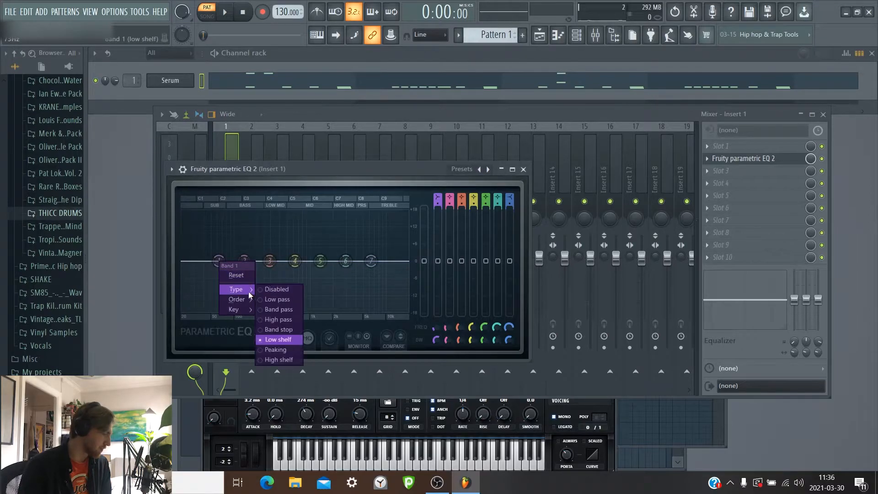
{"action": "left_click", "coordinate": [279, 319]}
{"action": "left_click_drag", "start_coordinate": [219, 261], "coordinate": [276, 261]}
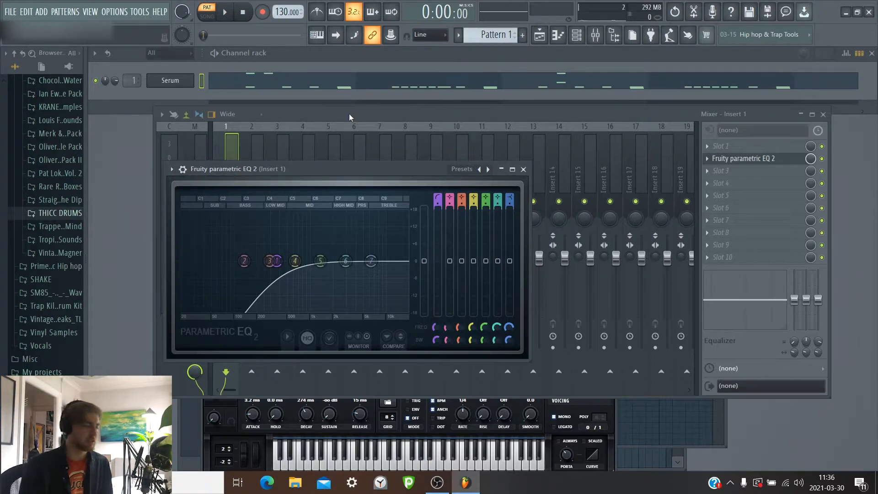
Step: Add Fruity Delay 2 to slot 4 of mixer Insert 1 and return to the mixer
{"action": "left_click", "coordinate": [709, 183]}
{"action": "left_click", "coordinate": [548, 112]}
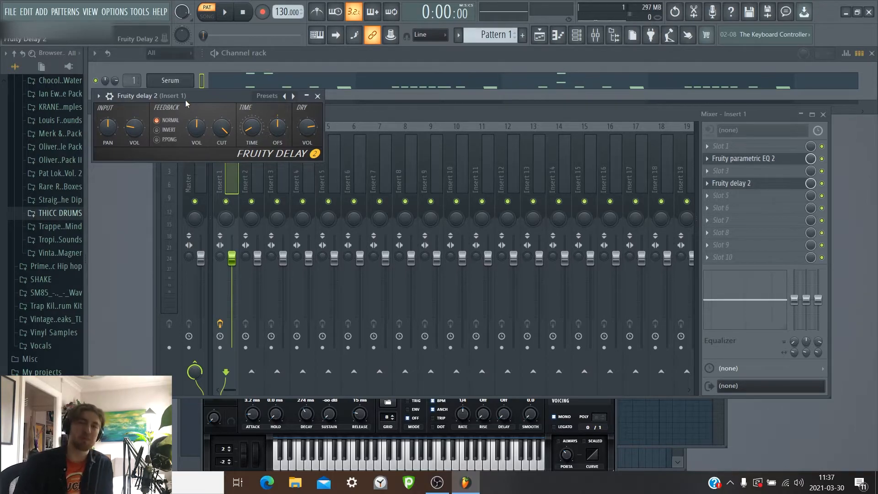
{"action": "left_click", "coordinate": [583, 112]}
Step: Add Fruity Reeverb 2 to slot 6 of mixer Insert 1 and raise its wet level
{"action": "left_click", "coordinate": [720, 208]}
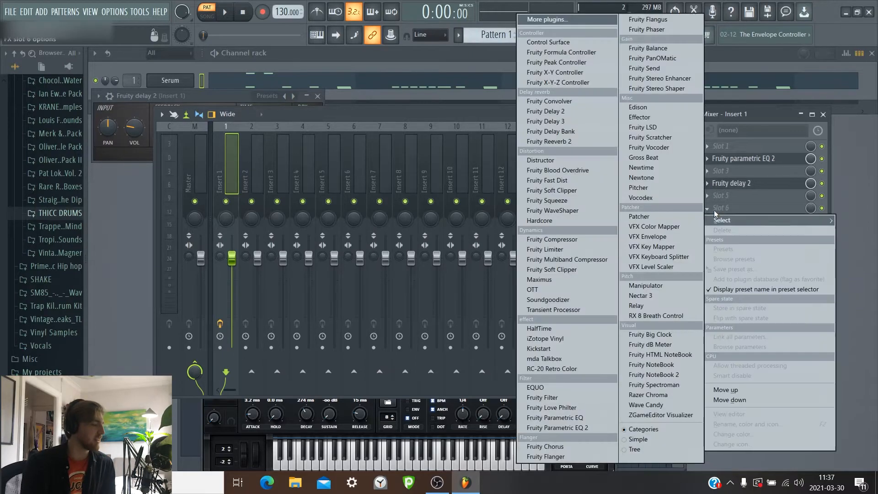
{"action": "left_click", "coordinate": [548, 141]}
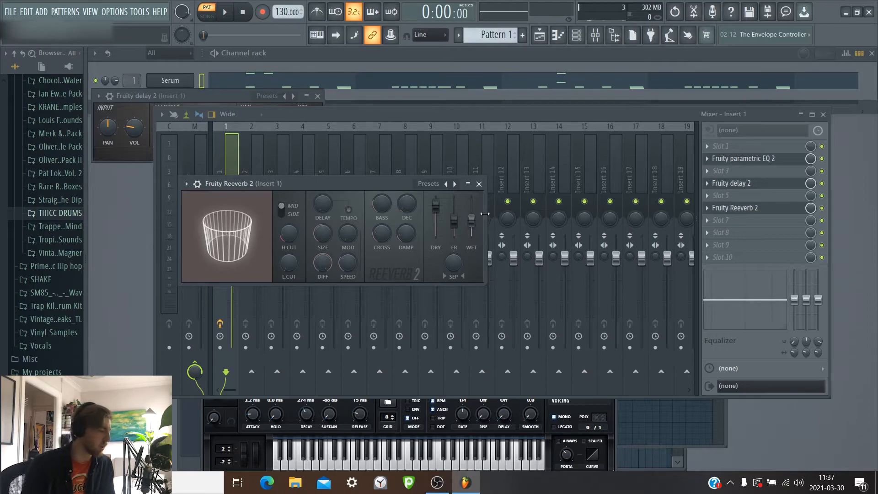
{"action": "left_click_drag", "start_coordinate": [471, 219], "coordinate": [471, 208]}
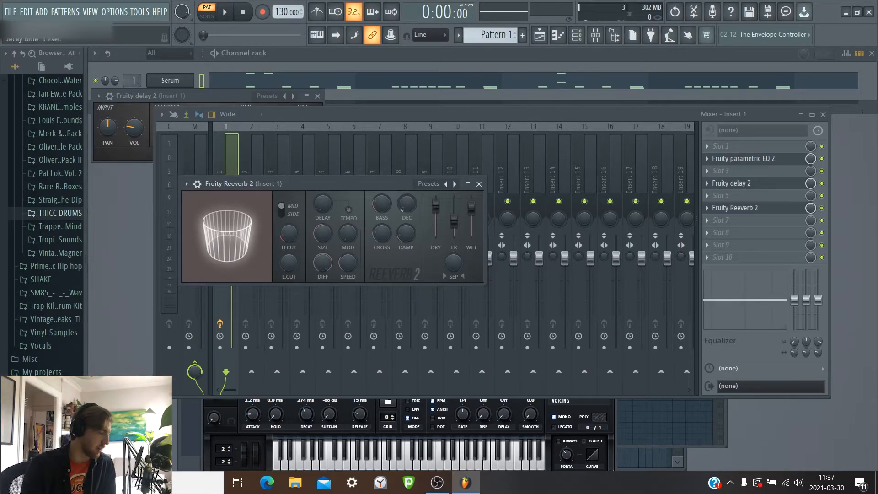
Step: Shorten the reverb's decay, reduce its room size and raise its high cut, returning to the mixer
{"action": "left_click_drag", "start_coordinate": [407, 203], "coordinate": [406, 209]}
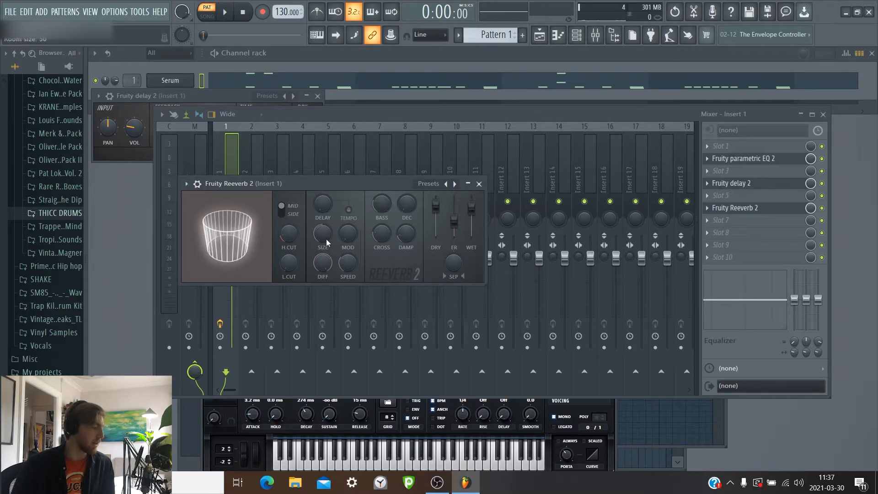
{"action": "left_click_drag", "start_coordinate": [326, 235], "coordinate": [325, 256]}
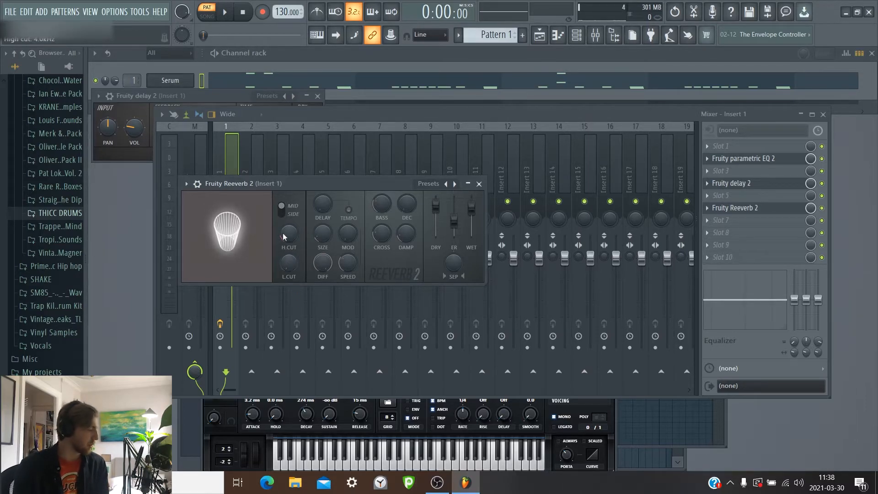
{"action": "mouse_move", "coordinate": [282, 236]}
{"action": "left_mouse_down"}
{"action": "mouse_move", "coordinate": [282, 219]}
{"action": "mouse_move", "coordinate": [289, 227]}
{"action": "left_mouse_up"}
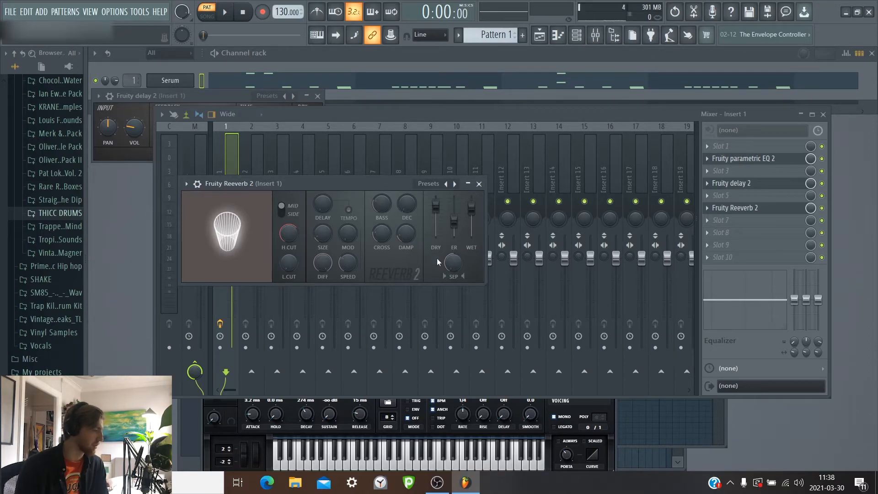
{"action": "left_click", "coordinate": [322, 114]}
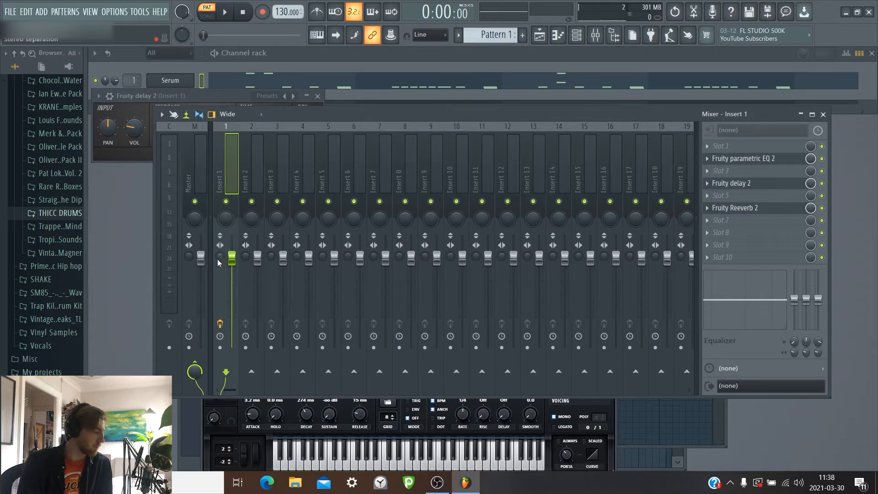
Step: Widen the stereo separation of mixer Insert 1 and play back Pattern 1 to hear the processed melody
{"action": "left_click_drag", "start_coordinate": [221, 259], "coordinate": [220, 254]}
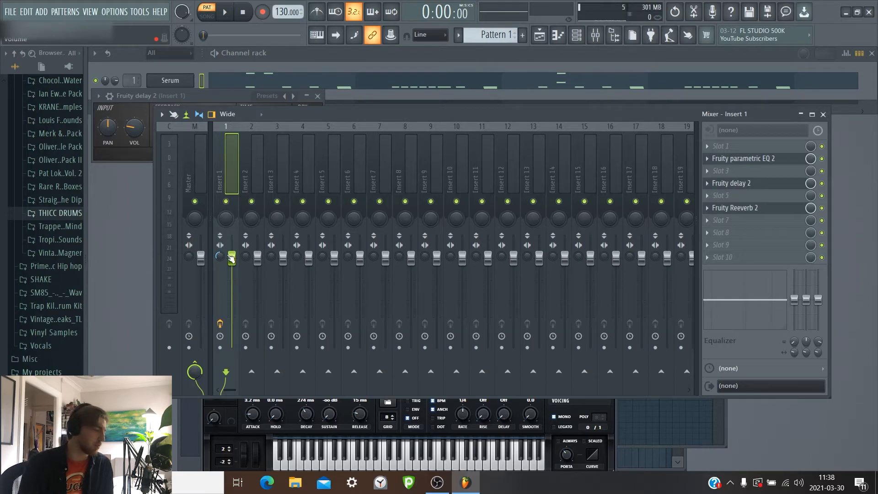
{"action": "left_click", "coordinate": [309, 58]}
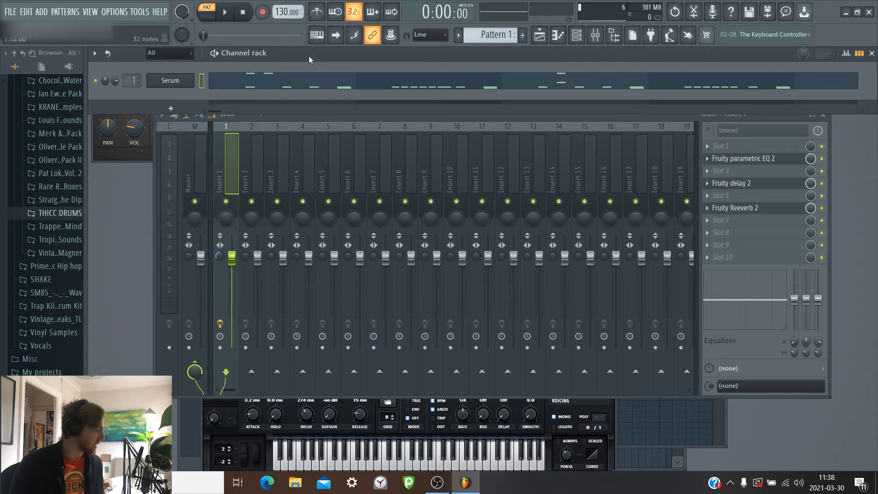
{"action": "left_click", "coordinate": [225, 12]}
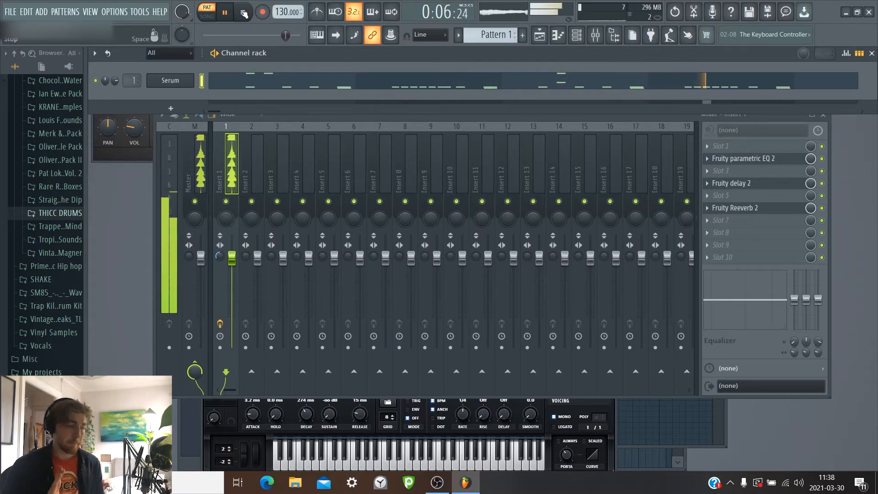
{"action": "key", "text": "space"}
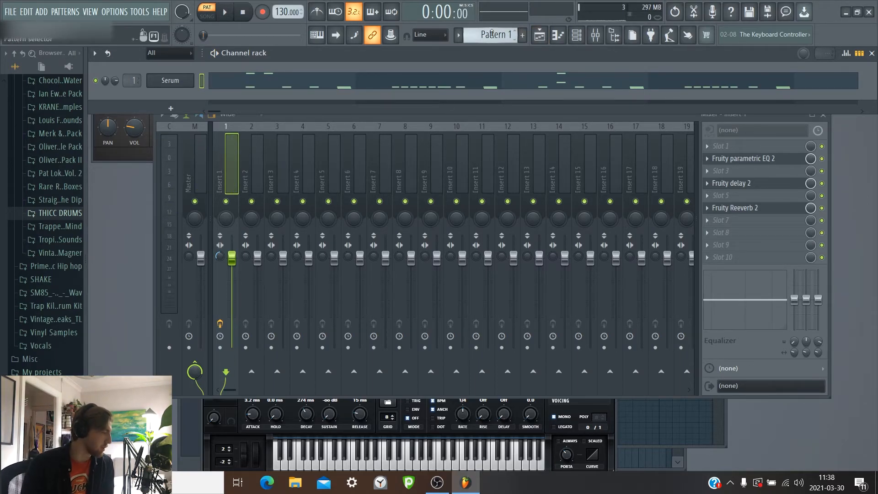
Step: Switch to Pattern 2 and open the Serum channel's piano roll
{"action": "scroll", "coordinate": [489, 36], "scroll_direction": "up", "scroll_amount": 1}
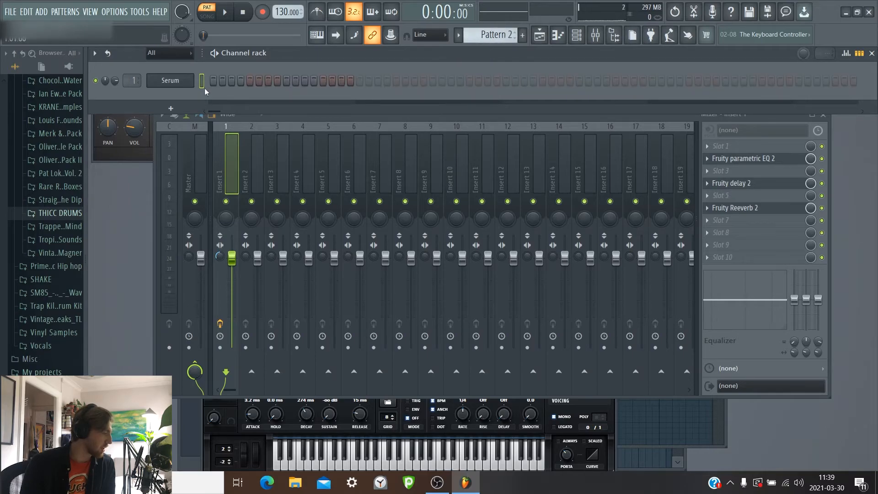
{"action": "right_click", "coordinate": [159, 82]}
{"action": "right_click", "coordinate": [182, 82]}
{"action": "right_click", "coordinate": [183, 83]}
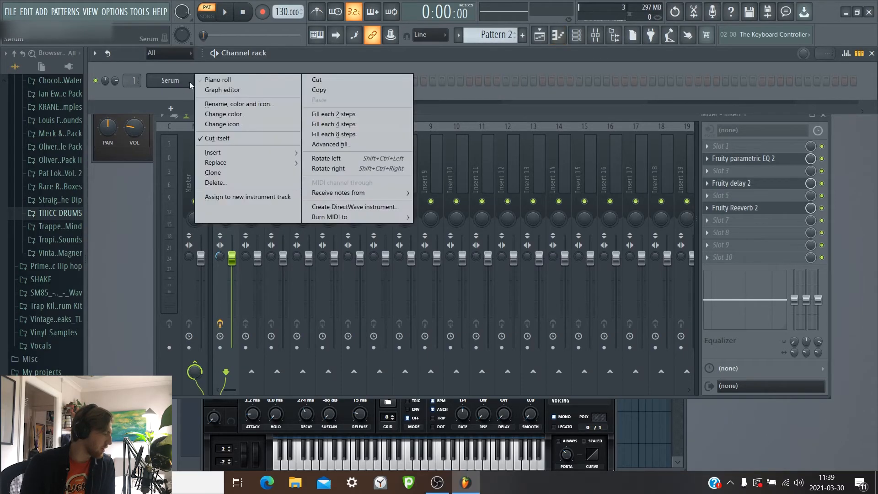
{"action": "left_click", "coordinate": [217, 80]}
Step: Load the score file "high you are.fsc" into Serum's piano roll for Pattern 2
{"action": "left_click", "coordinate": [248, 53]}
{"action": "mouse_move", "coordinate": [258, 64]}
{"action": "left_click", "coordinate": [327, 67]}
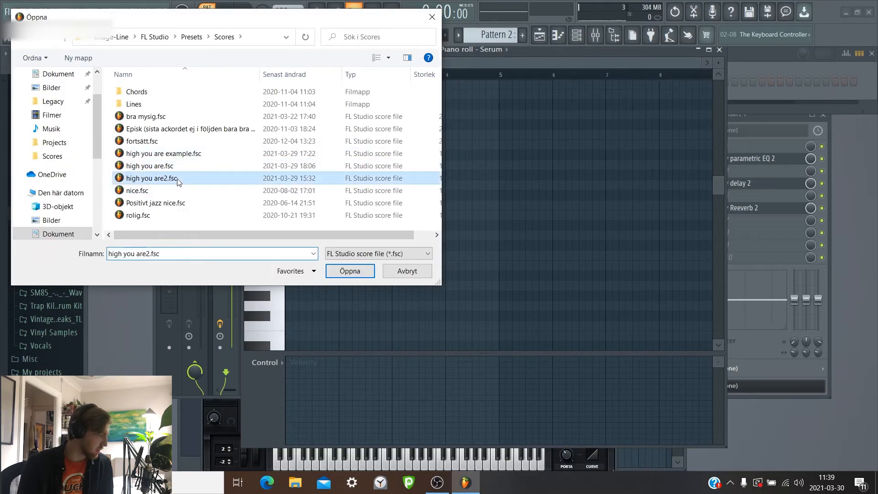
{"action": "double_click", "coordinate": [172, 167]}
{"action": "scroll", "coordinate": [423, 119], "scroll_direction": "up", "scroll_amount": 2}
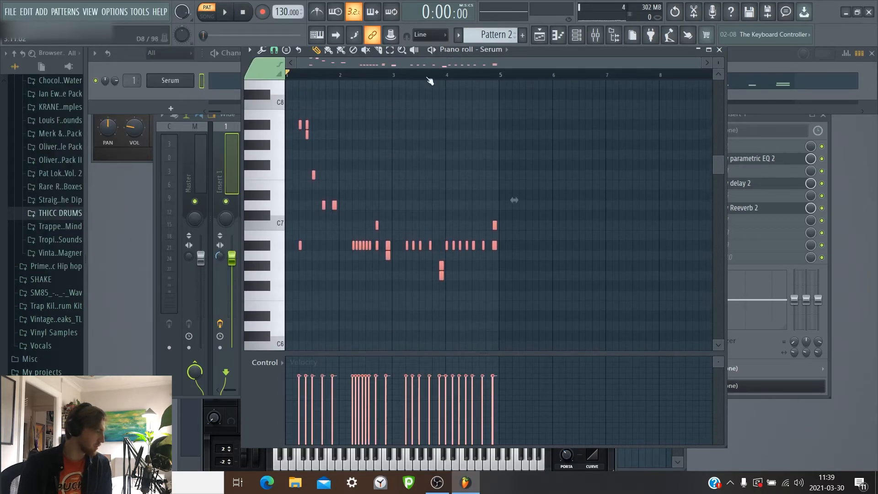
Step: Play back the start of Pattern 2 and return to the Serum channel's mixer insert
{"action": "key", "text": "space"}
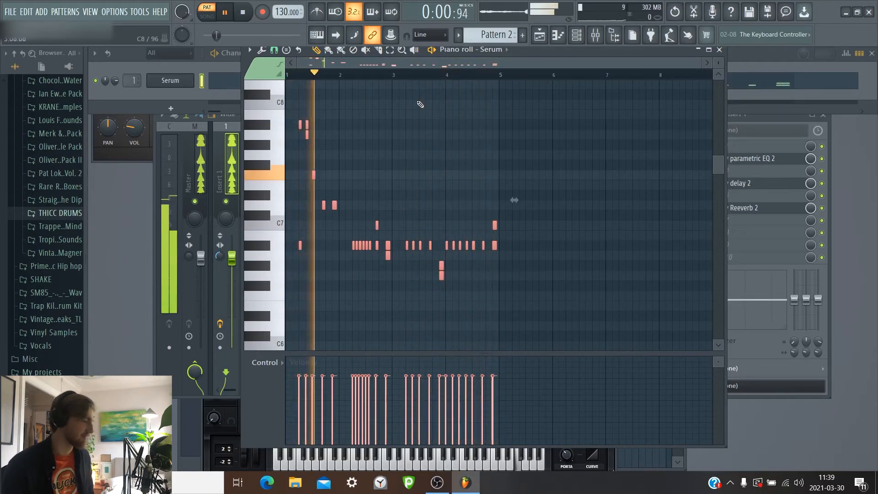
{"action": "key", "text": "space"}
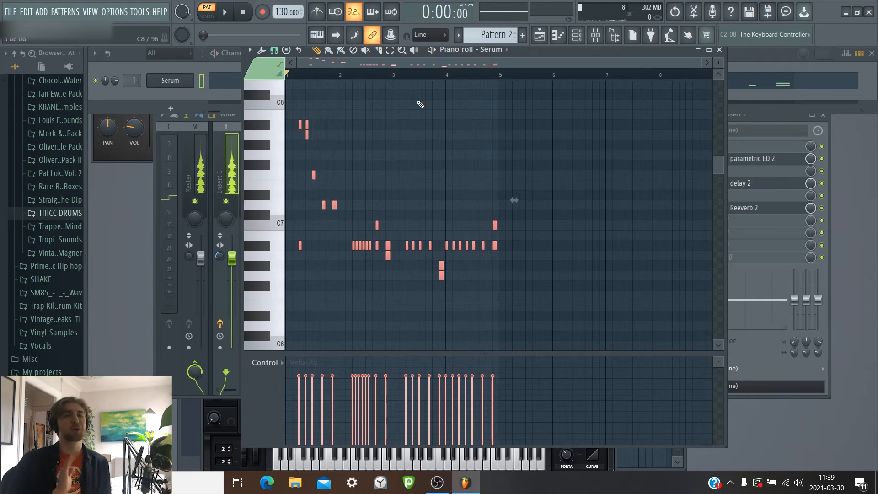
{"action": "left_click", "coordinate": [136, 66]}
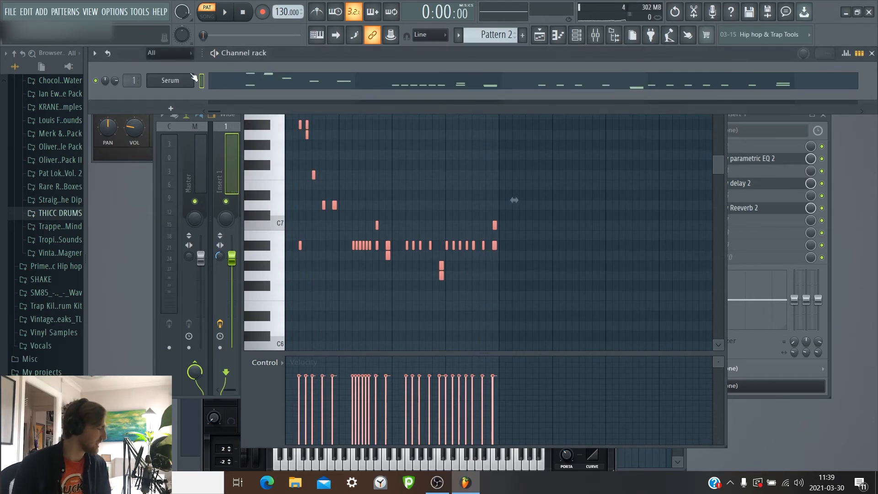
{"action": "double_click", "coordinate": [135, 79]}
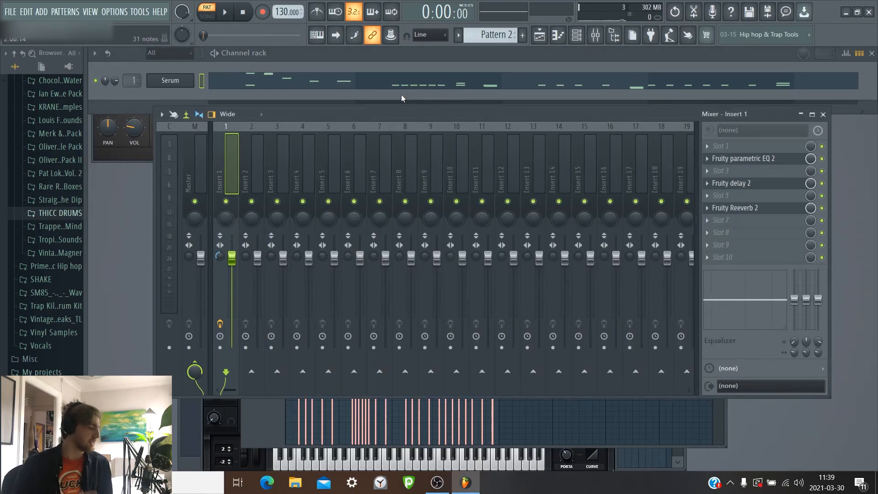